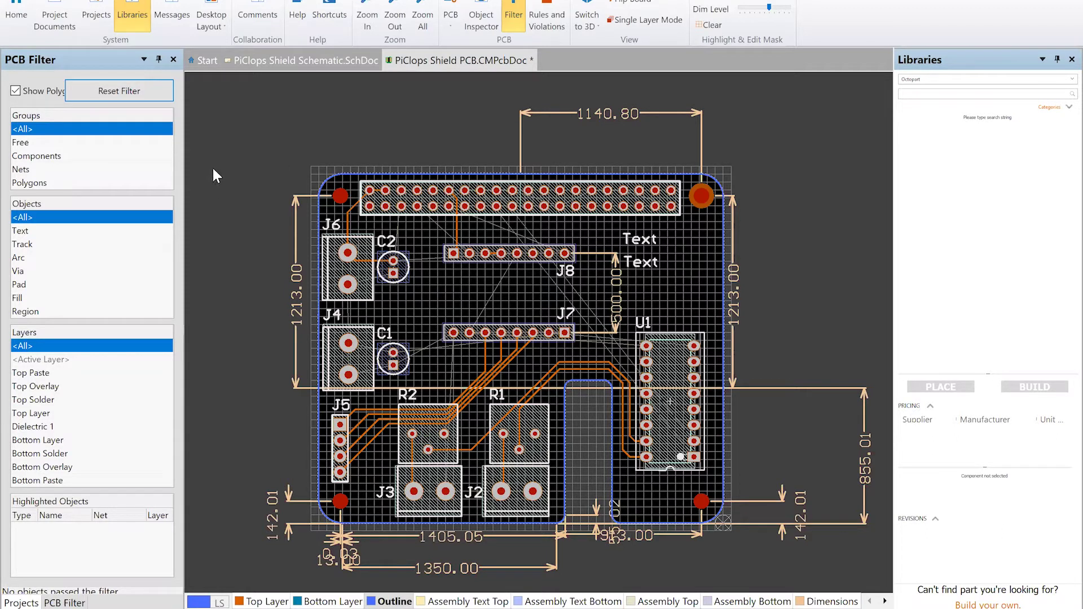
Filter the PCB to Free-group Track and Arc objects, isolating the 121-object board outline.
click(32, 246)
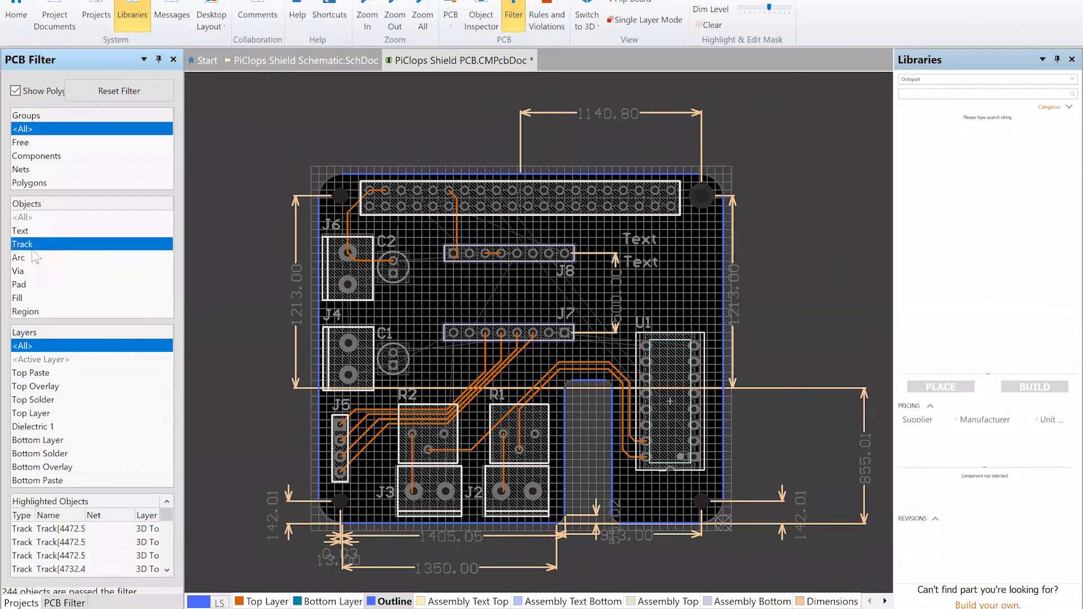
ctrl+click(36, 263)
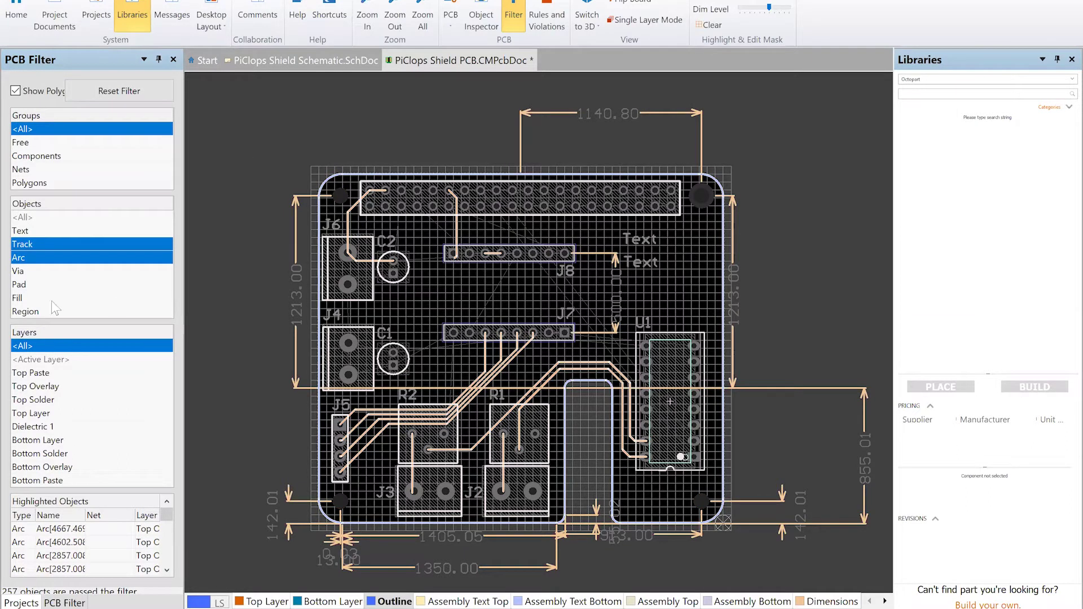
click(43, 143)
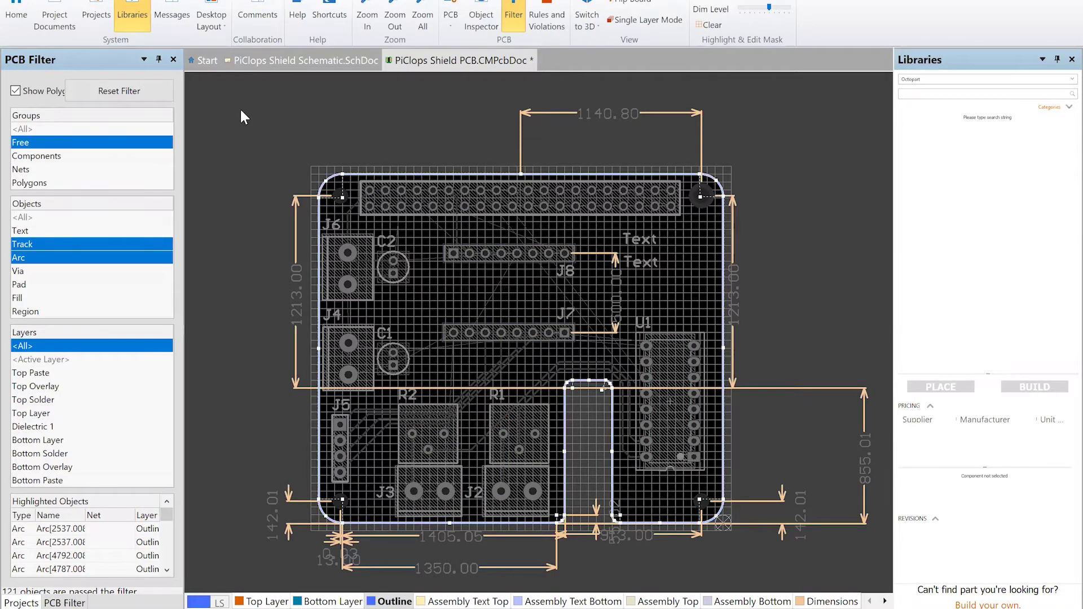
click(376, 1)
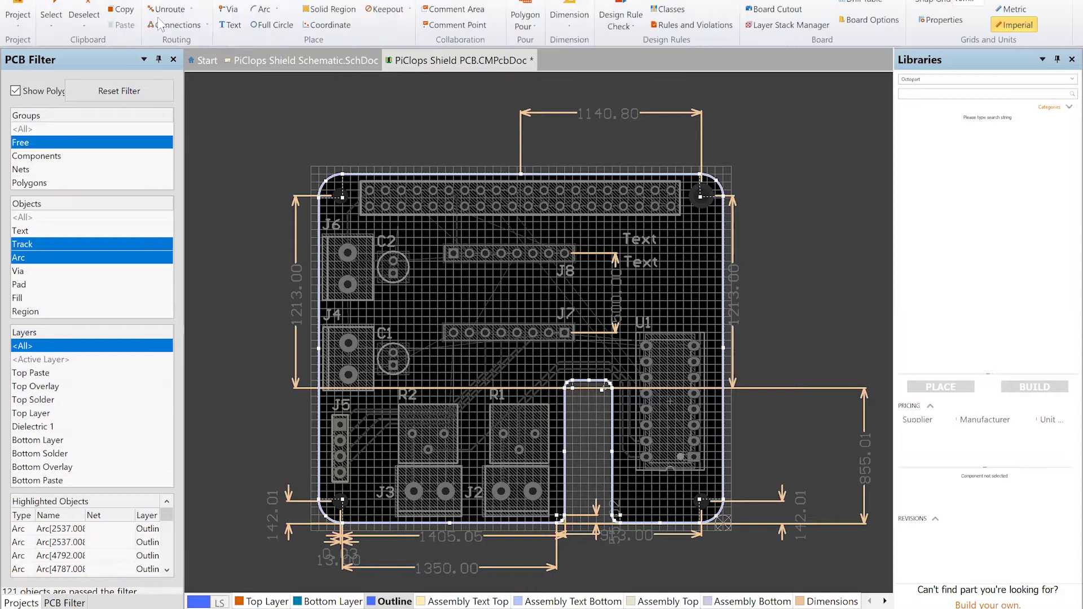
Start a new polygon pour on the Top Layer connected to the GND net.
click(528, 5)
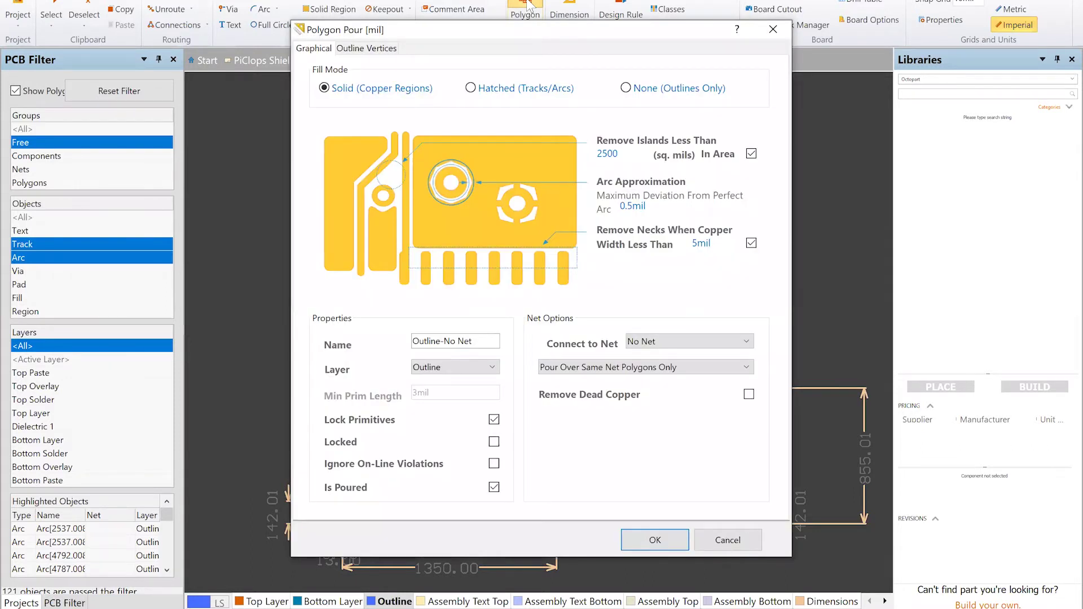
click(493, 367)
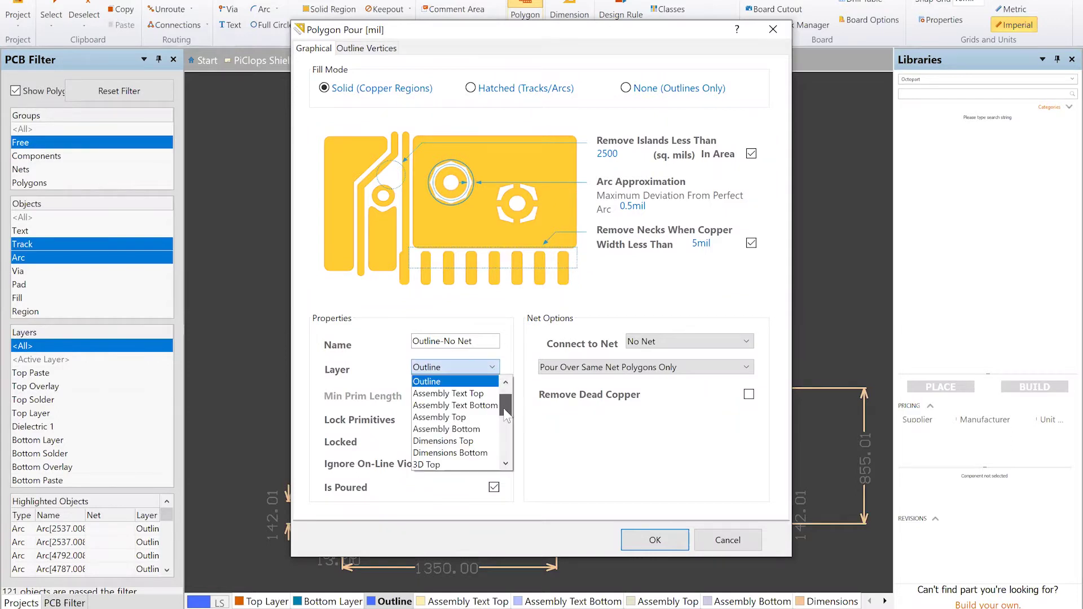
drag(506, 417, 503, 395)
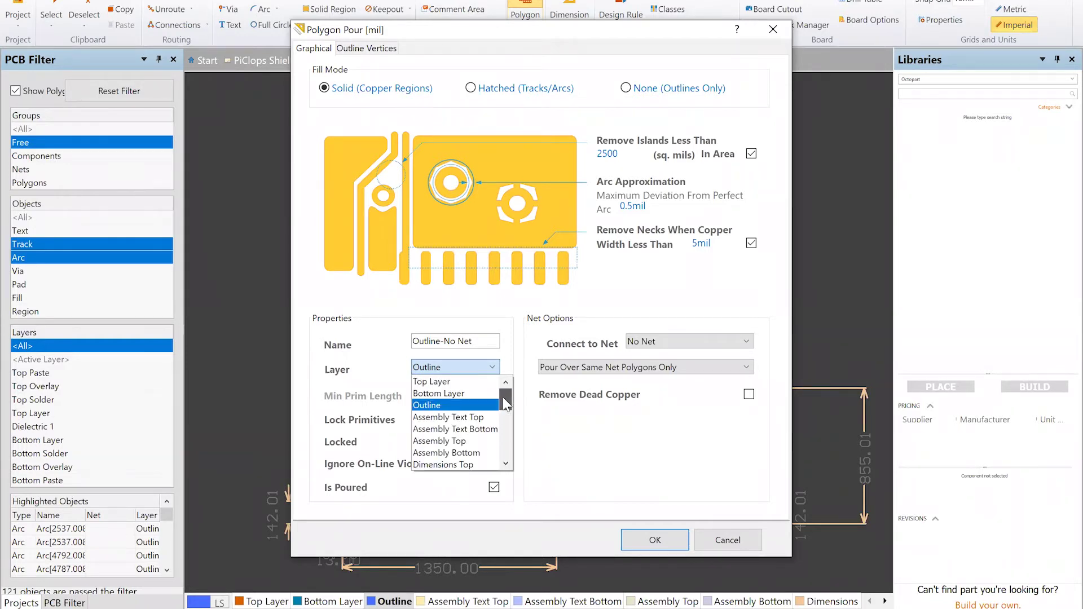
click(458, 380)
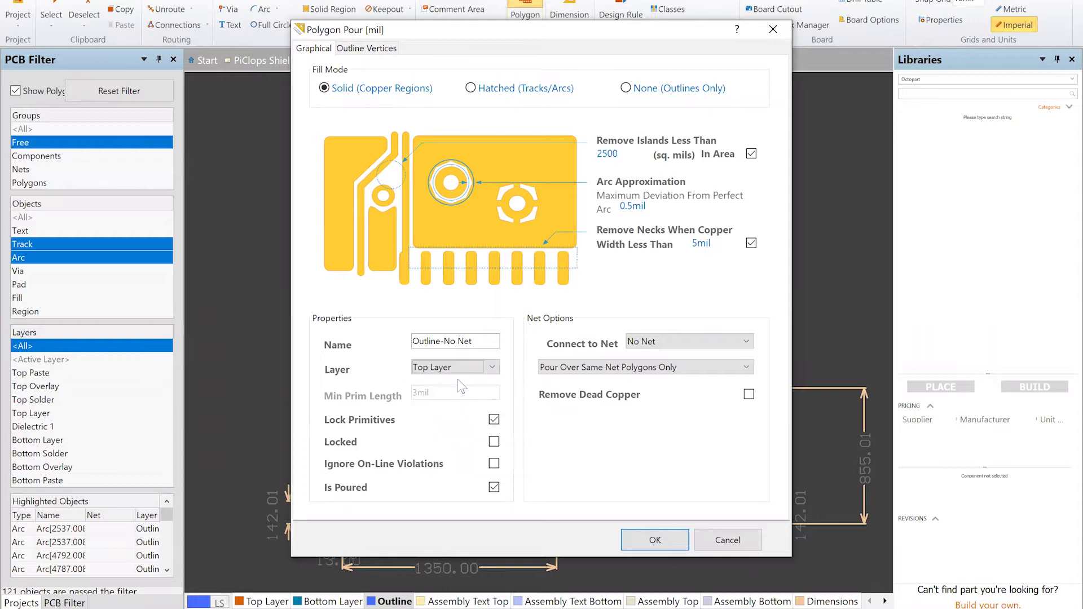
click(747, 342)
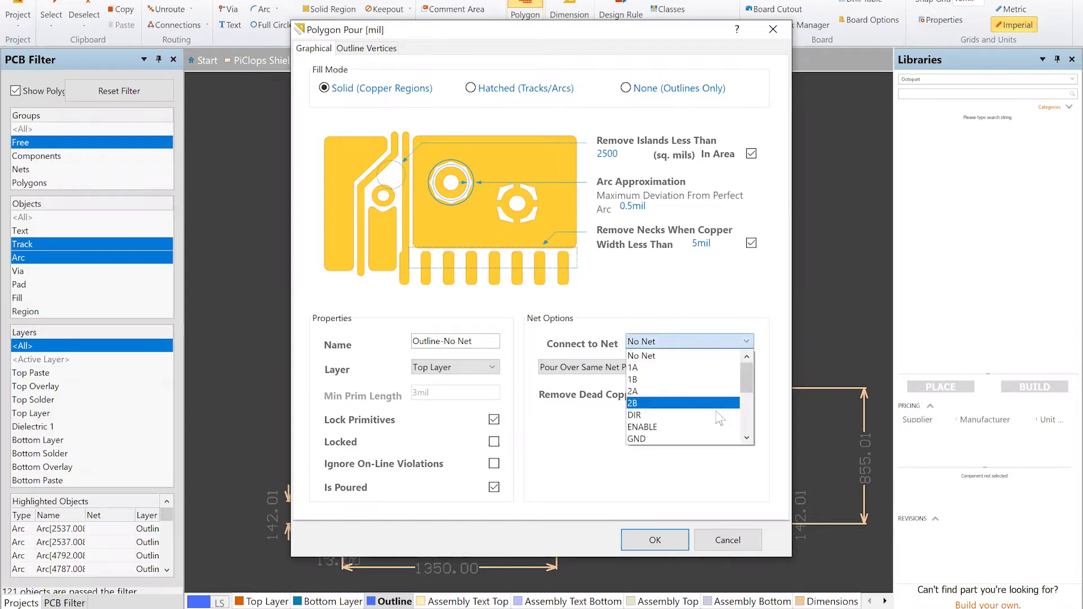
click(706, 439)
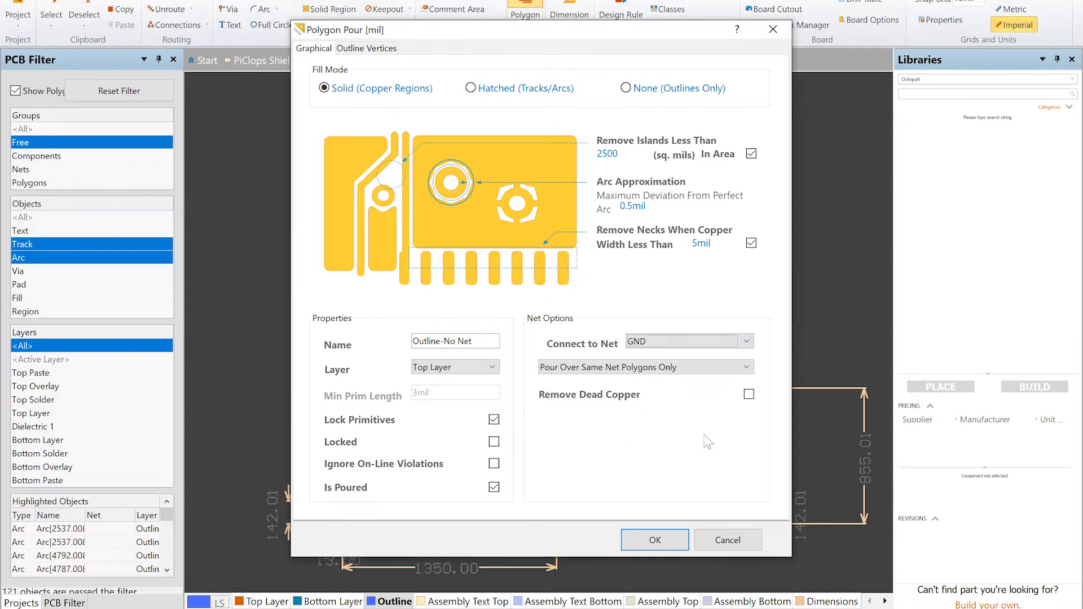
Rename the pour to 'Copper Pour -GND'.
click(483, 341)
double_click(482, 341)
key(BackSpace)
key(BackSpace)
key(BackSpace)
key(BackSpace)
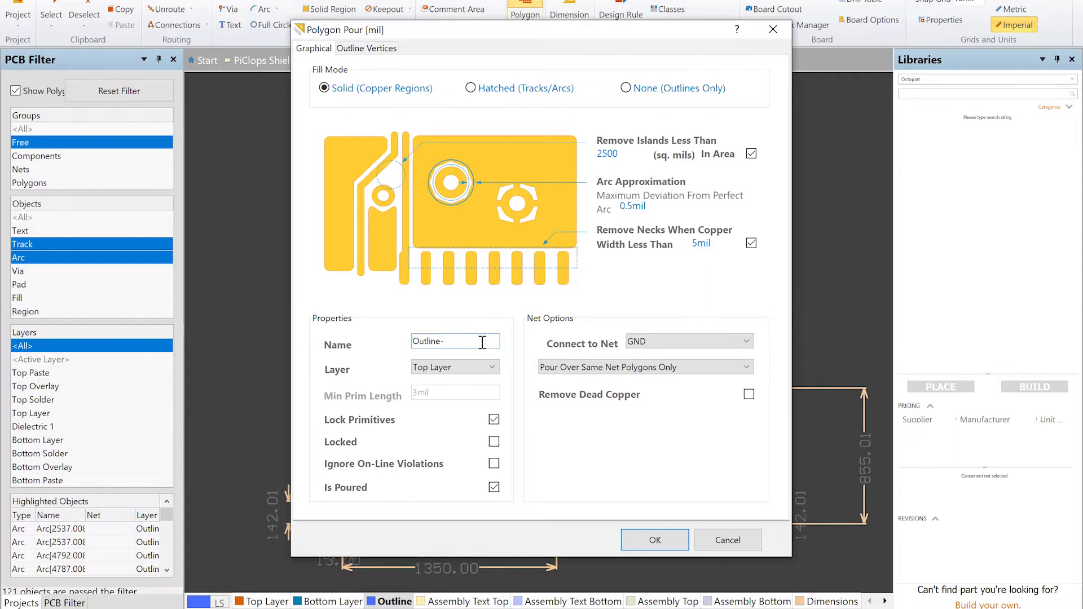
text(GND)
click(444, 342)
key(BackSpace)
key(ctrl+BackSpace)
text(Copper Pour -)
Confirm the GND pour and trace its outline from the top-left to top-right board corner, finishing the fill.
click(660, 538)
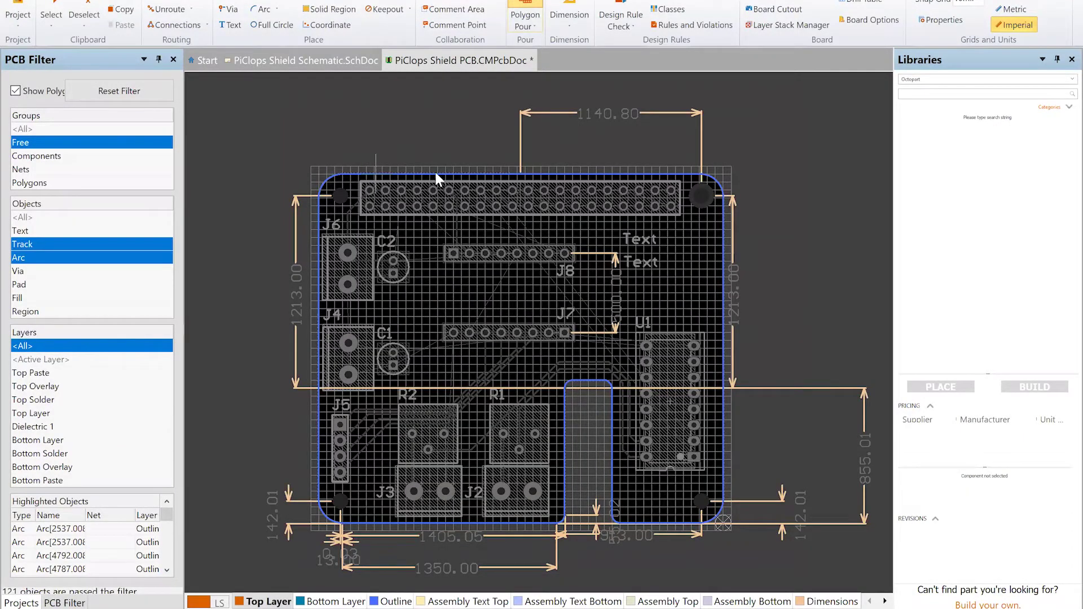
key(Escape)
scroll(494, 179, up, 3)
scroll(472, 309, down, 4)
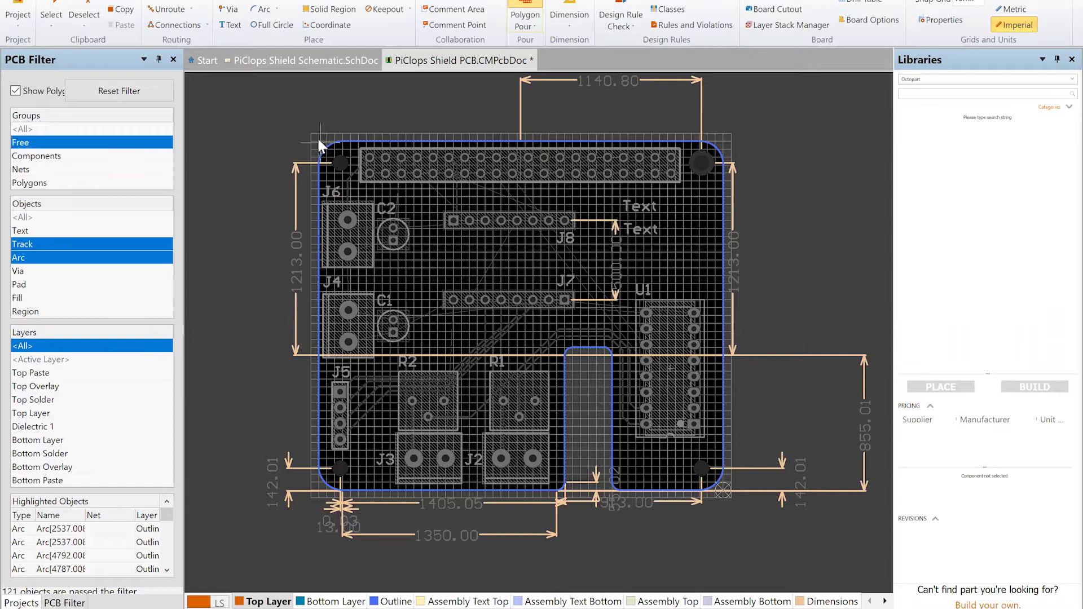
click(318, 141)
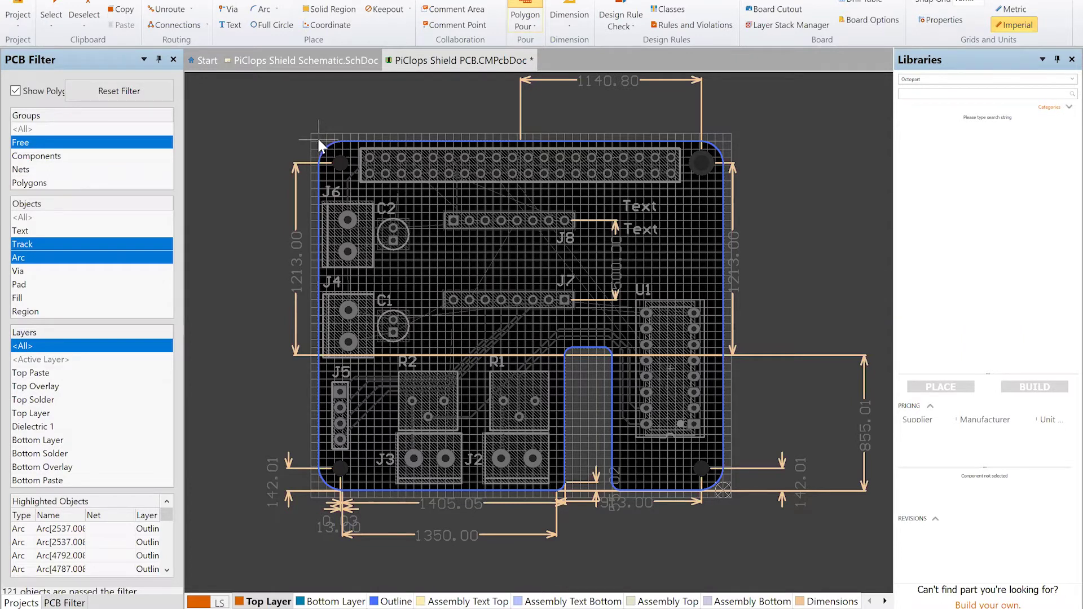
click(722, 142)
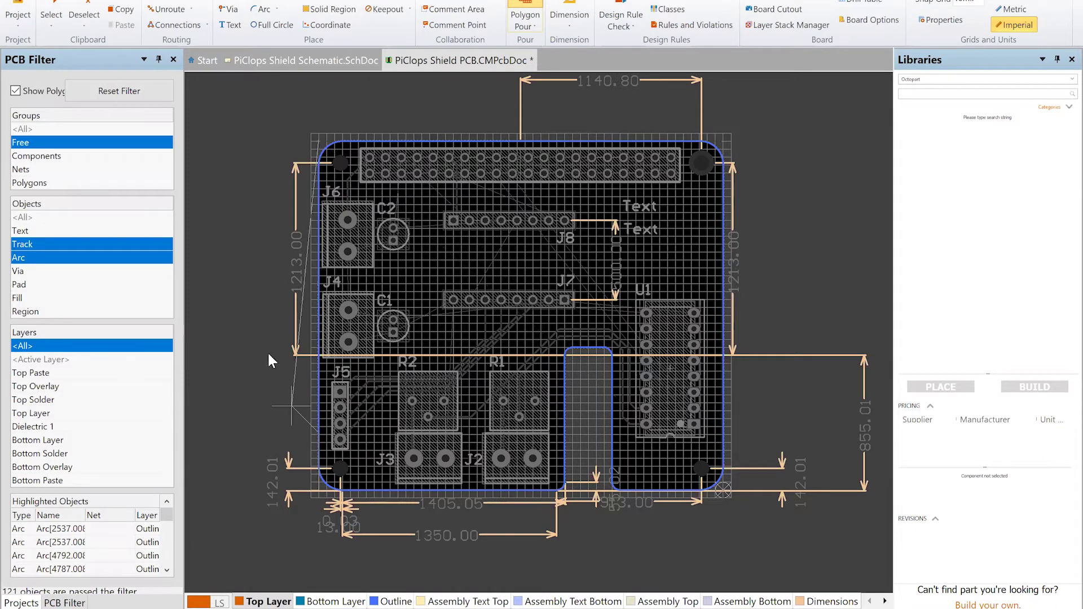
right_click(238, 259)
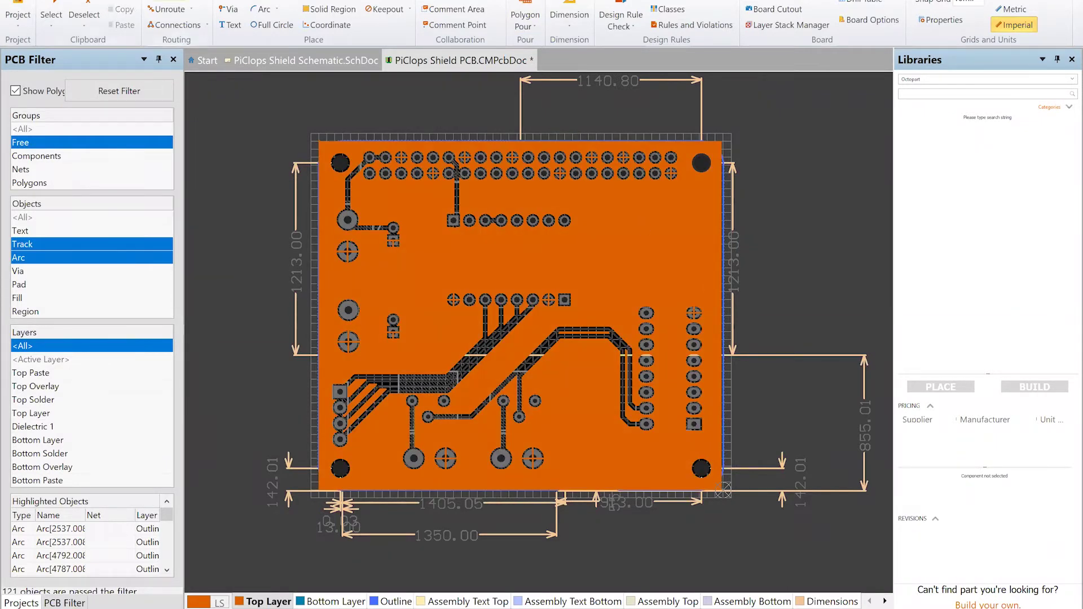
Reset the PCB filter to all groups, objects and layers, then zoom to inspect the pour.
scroll(393, 25, down, 2)
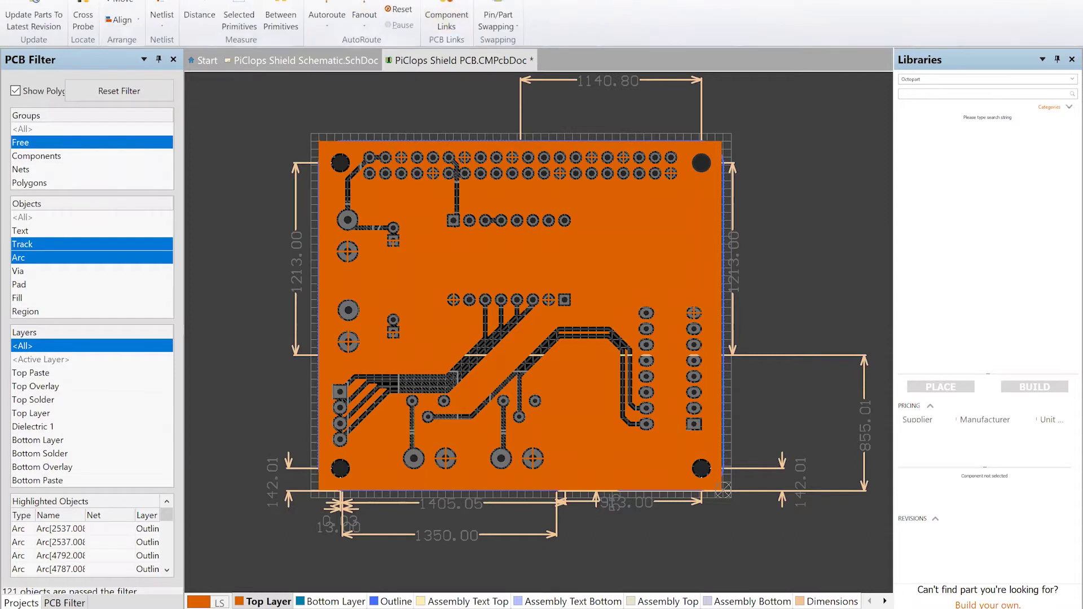
scroll(570, 4, down, 2)
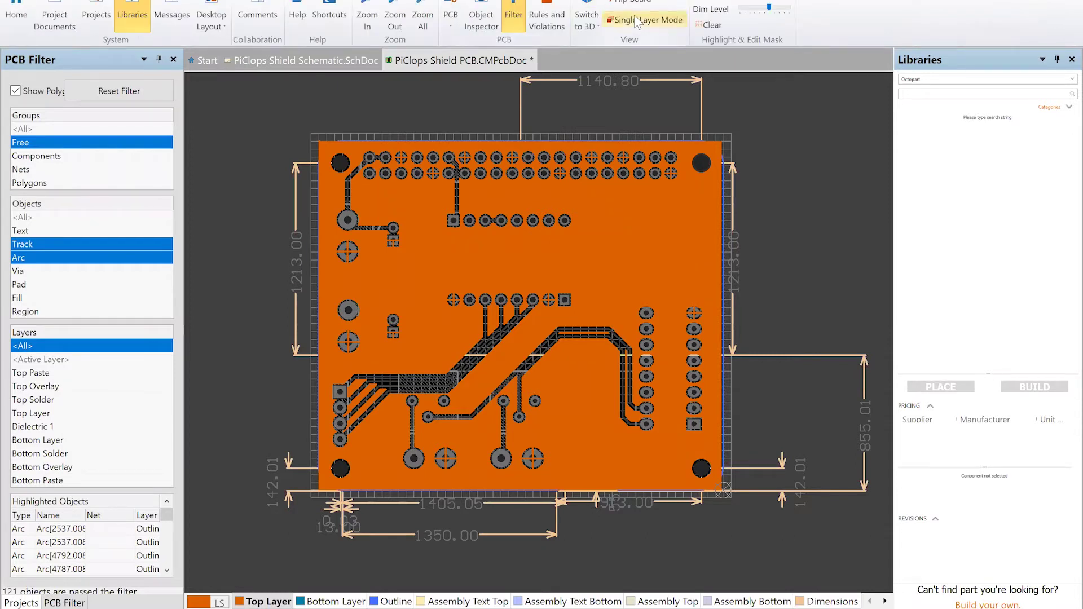
click(119, 90)
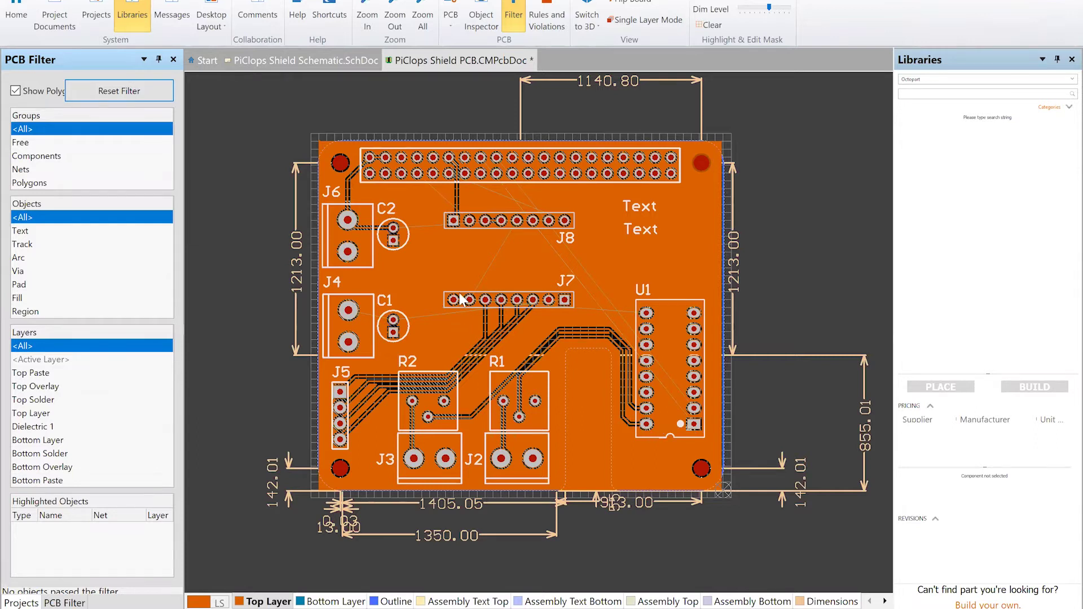
ctrl+scroll(459, 299, up, 5)
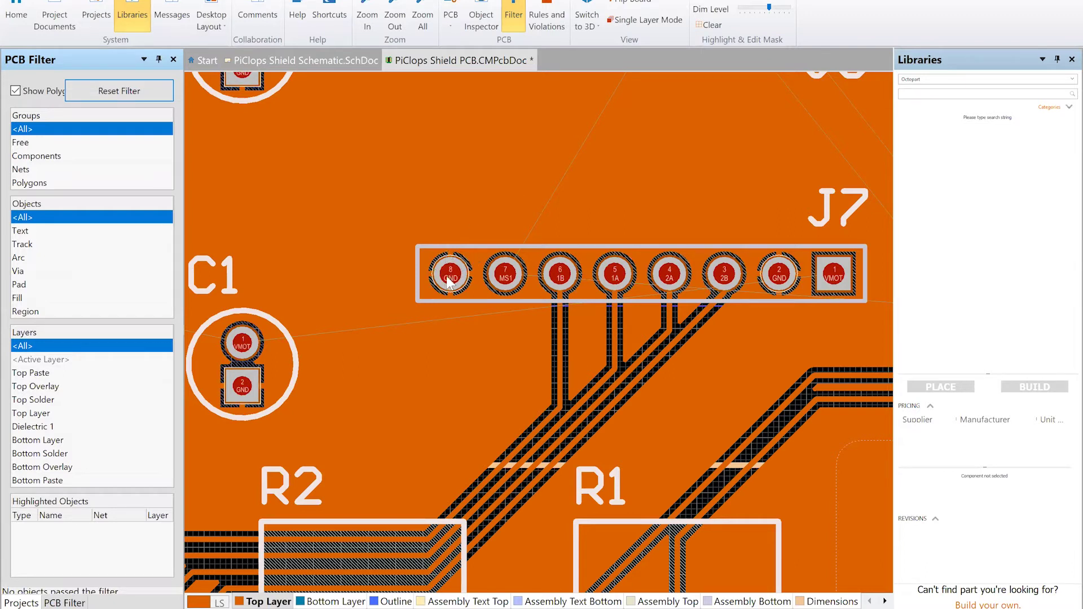
ctrl+scroll(428, 274, down, 5)
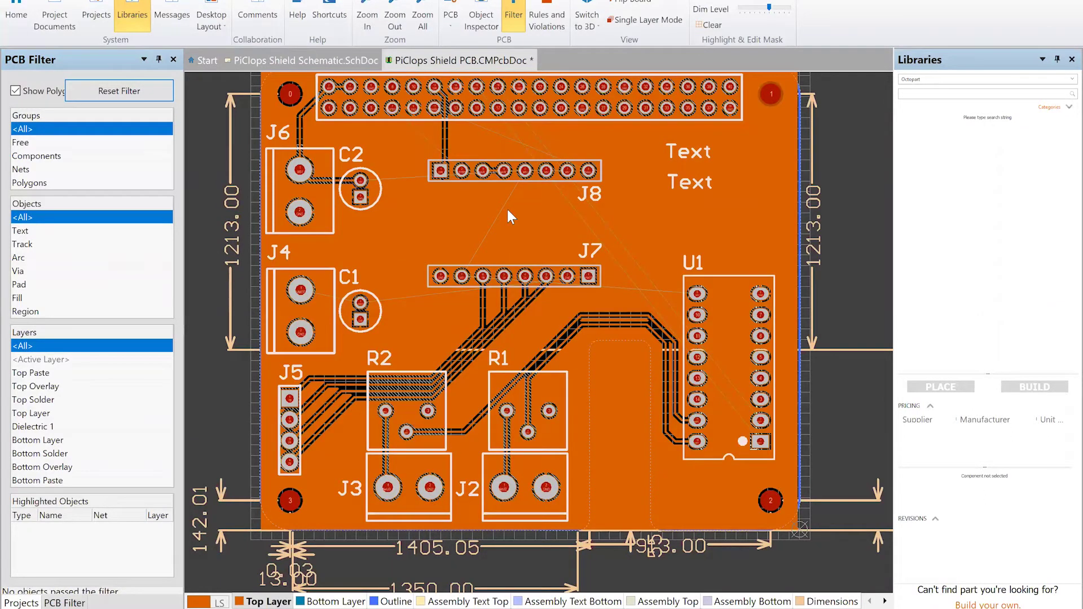
Route a track from a J7 pad to a J8 pad and choose Make Unpoured for the polygon.
click(462, 275)
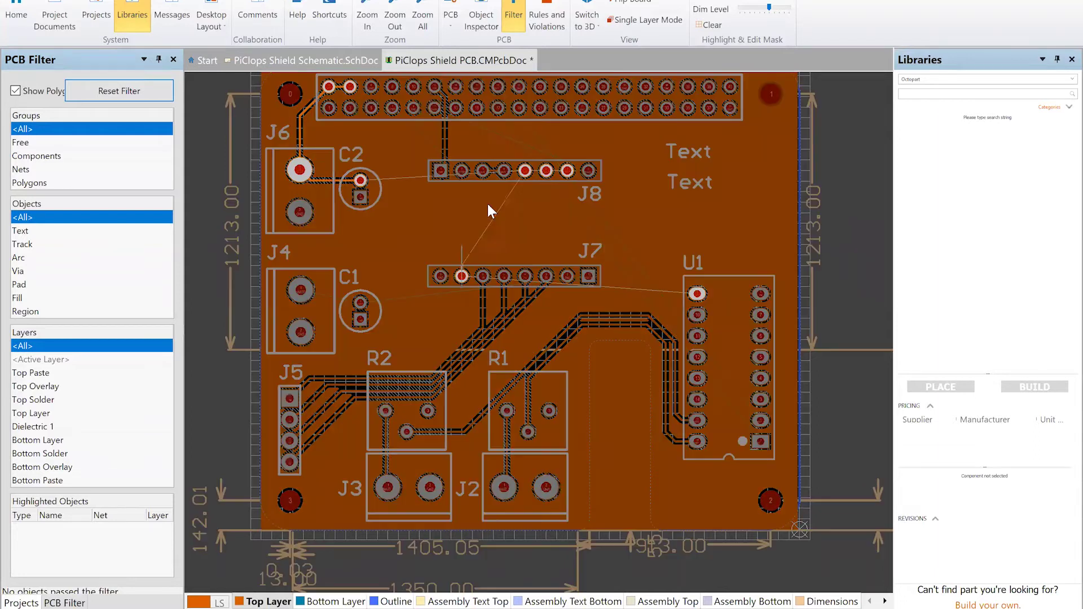
click(524, 168)
right_click(524, 167)
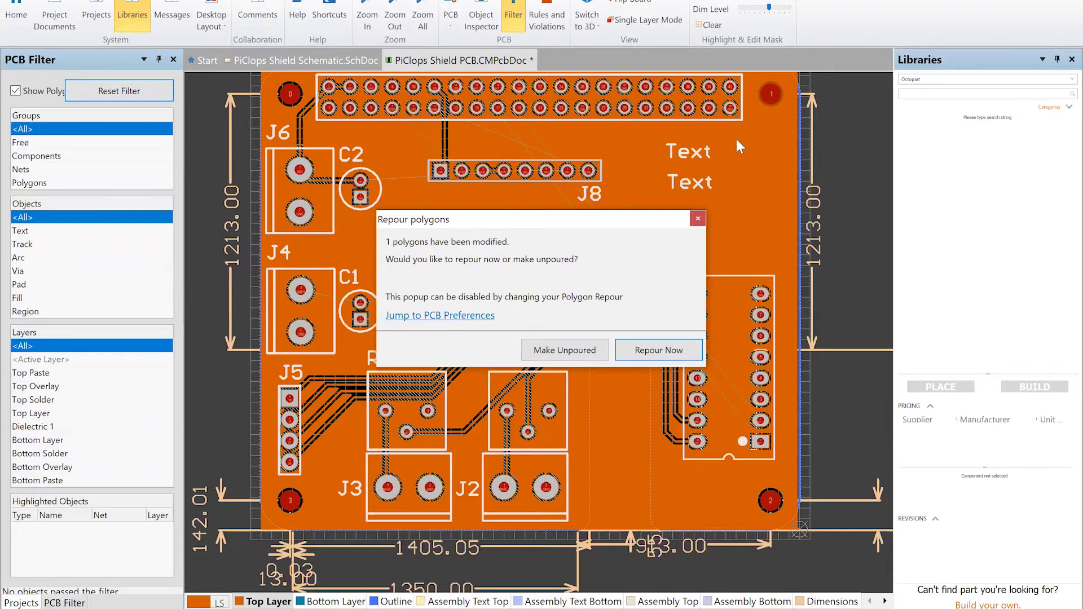
click(570, 354)
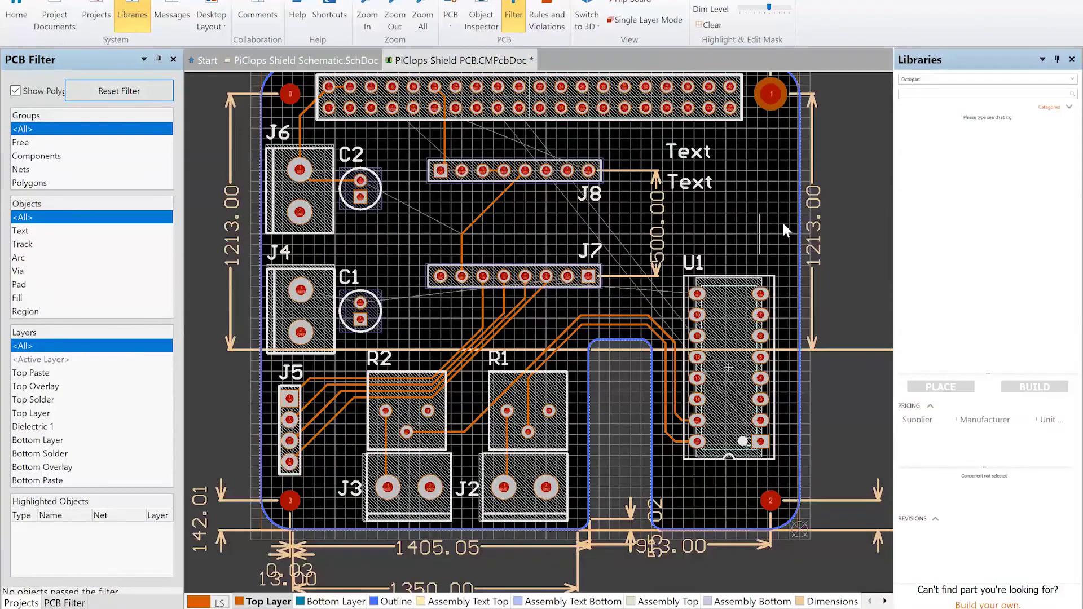
Zoom and pan the board view onto the J8 and J7 headers.
ctrl+scroll(797, 232, up, 5)
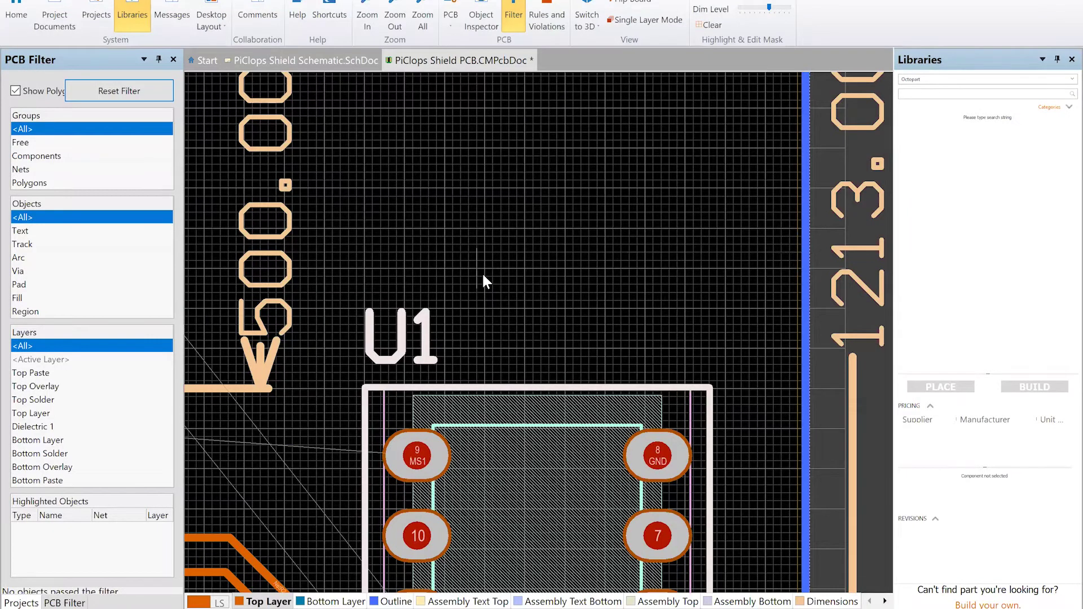
ctrl+scroll(482, 273, down, 2)
scroll(484, 281, up, 6)
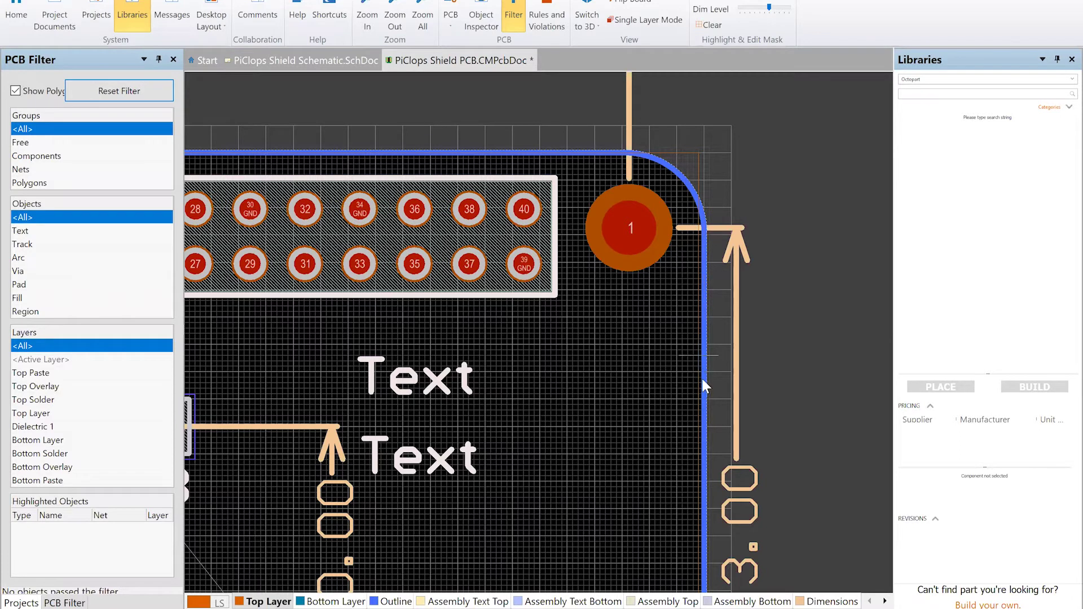
ctrl+scroll(528, 411, down, 3)
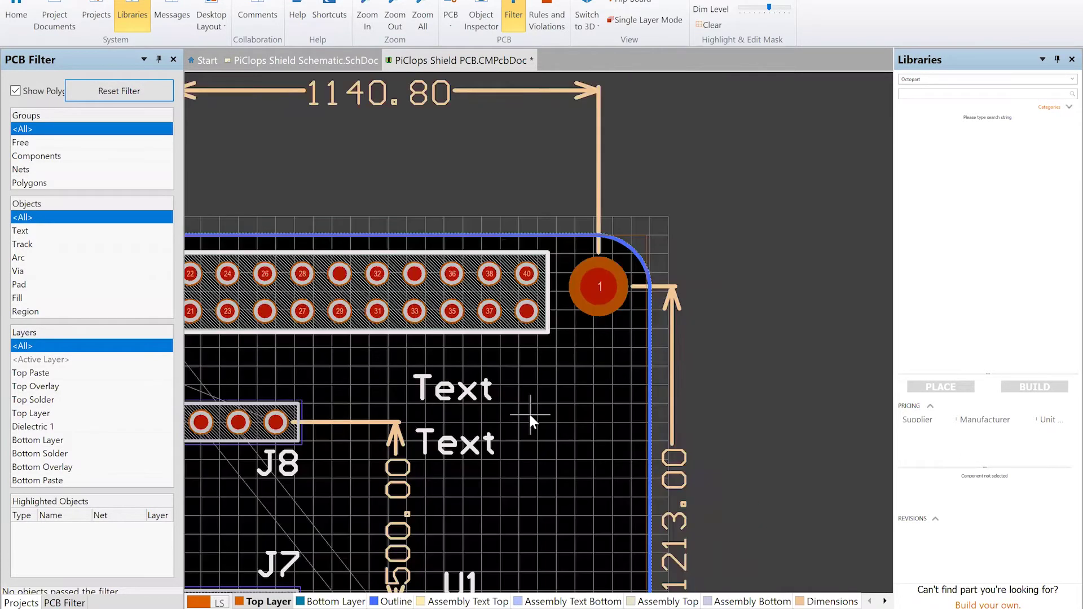
ctrl+scroll(530, 415, up, 2)
shift+scroll(530, 414, left, 5)
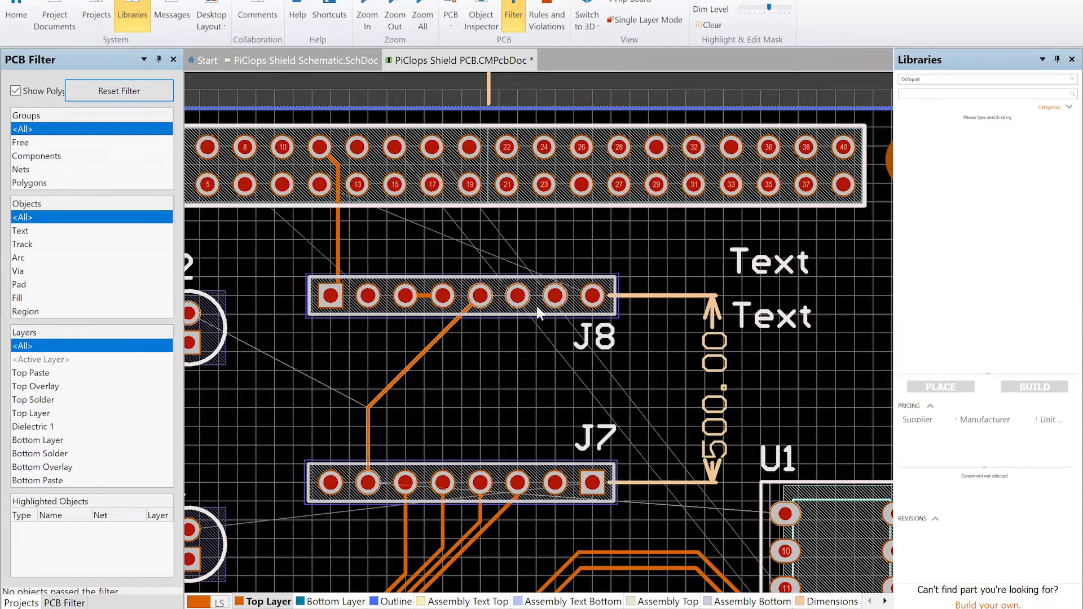
Repour all copper on the board and fit the whole board in view.
click(545, 2)
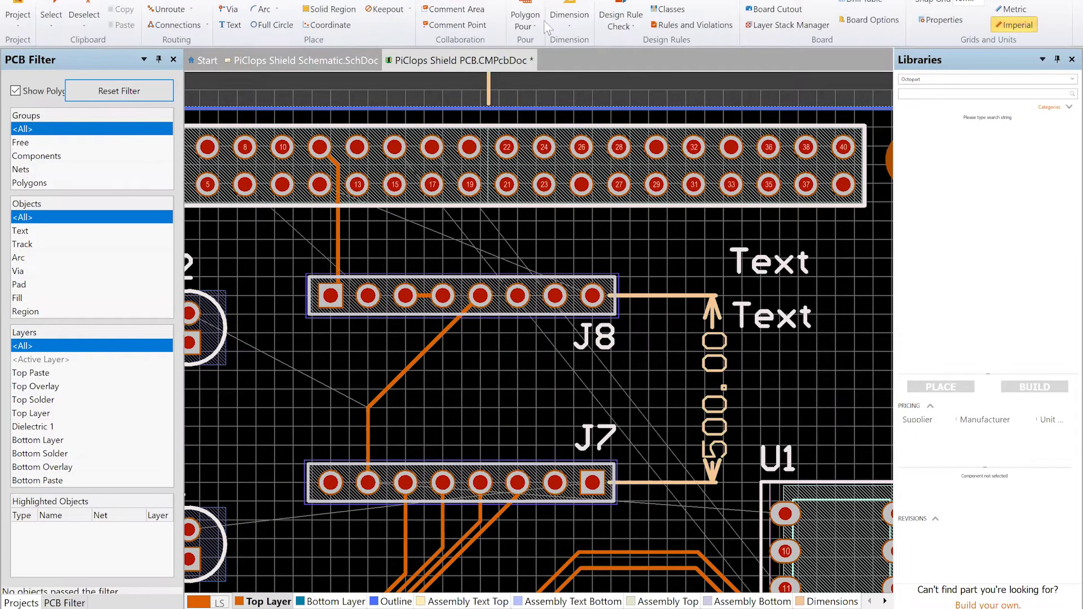
click(532, 29)
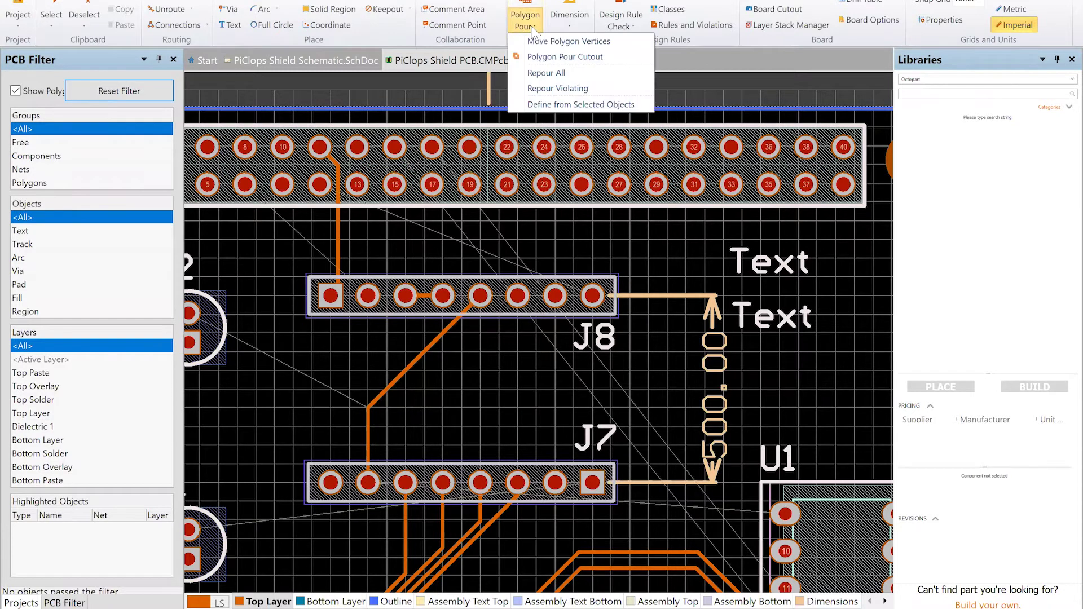
click(542, 74)
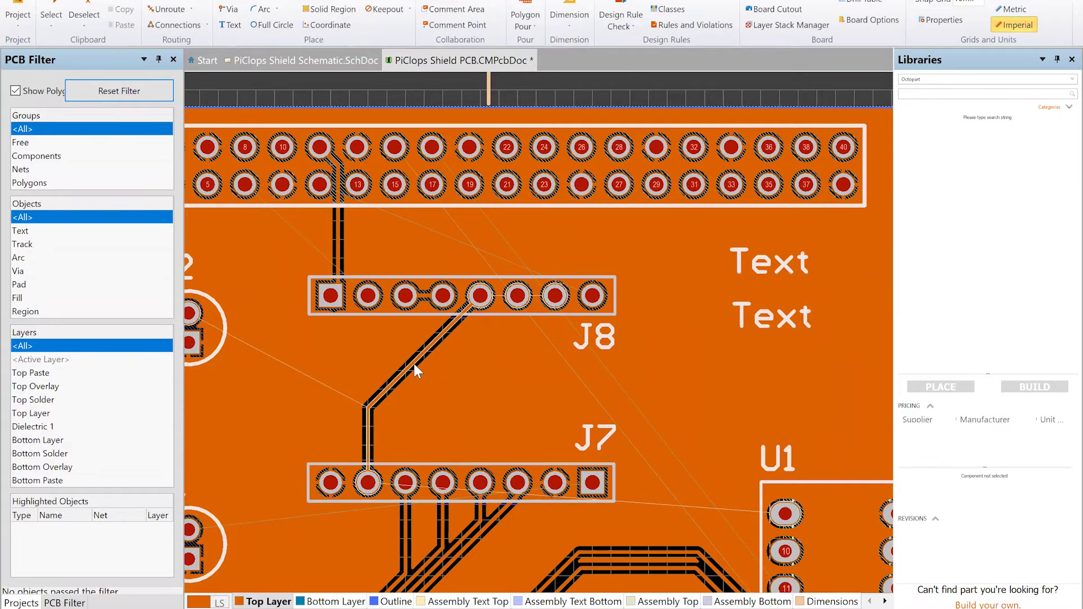
key(ctrl+Page_Down)
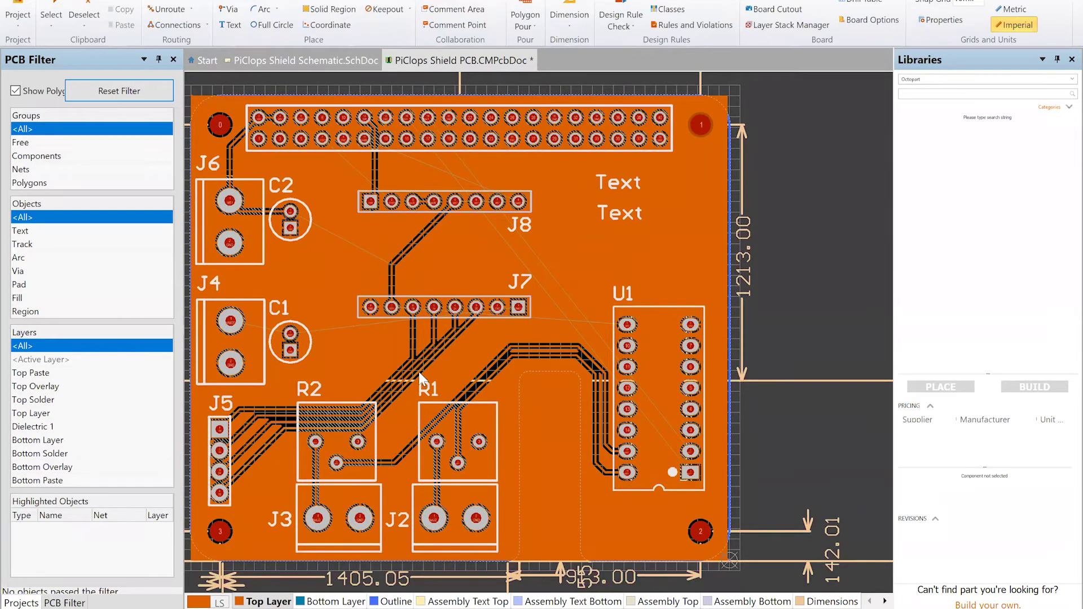
shift+scroll(418, 371, left, 2)
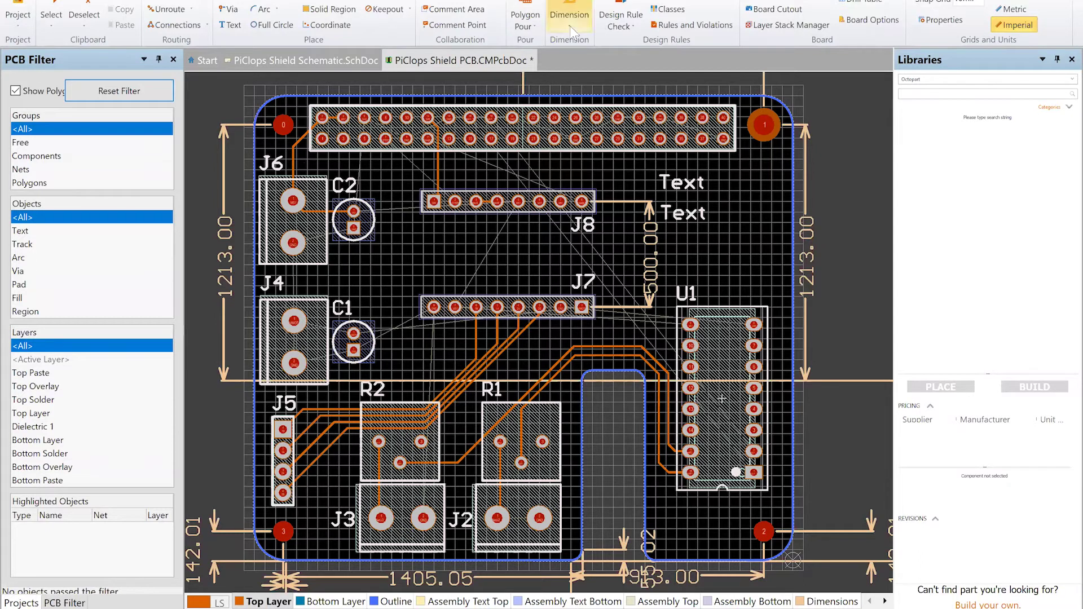
Create a new polygon pour connected to GND, with GND replacing No Net in its name.
click(525, 7)
click(743, 341)
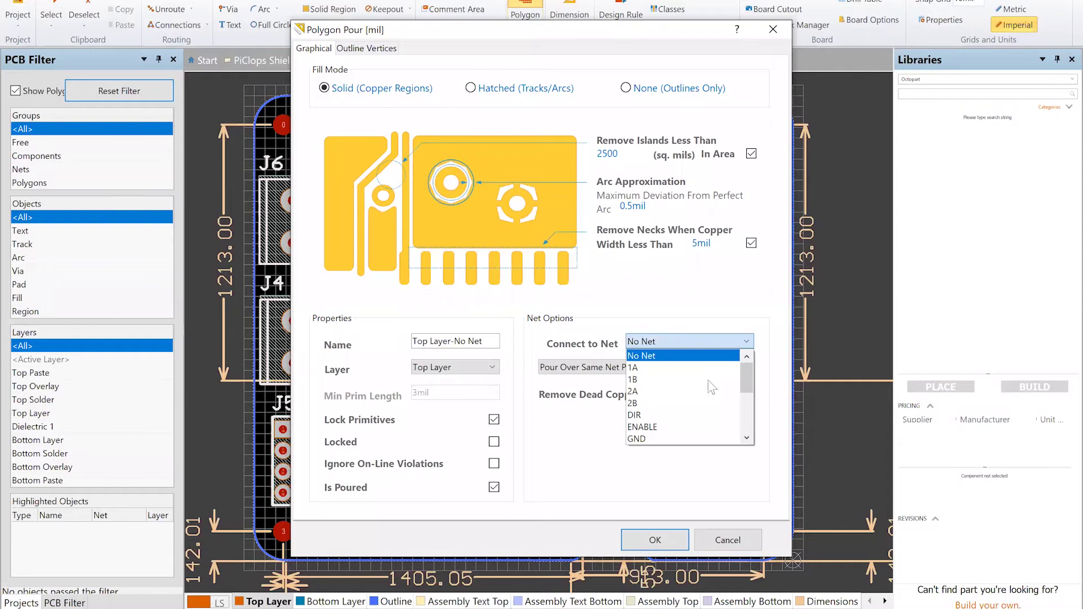
click(698, 438)
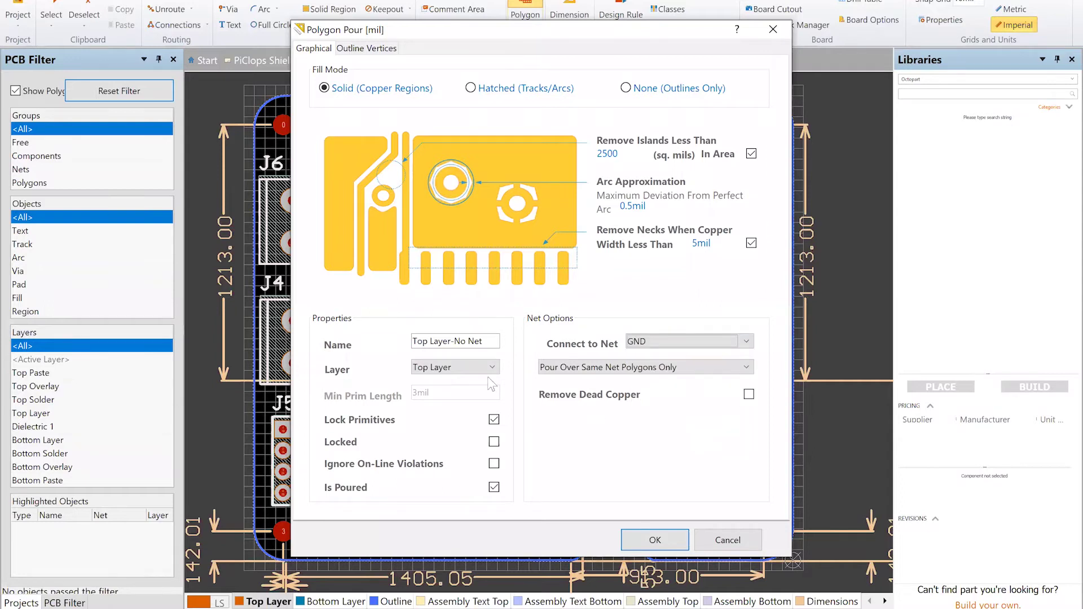
click(487, 341)
double_click(487, 341)
key(BackSpace)
key(BackSpace)
key(BackSpace)
key(BackSpace)
text(GND)
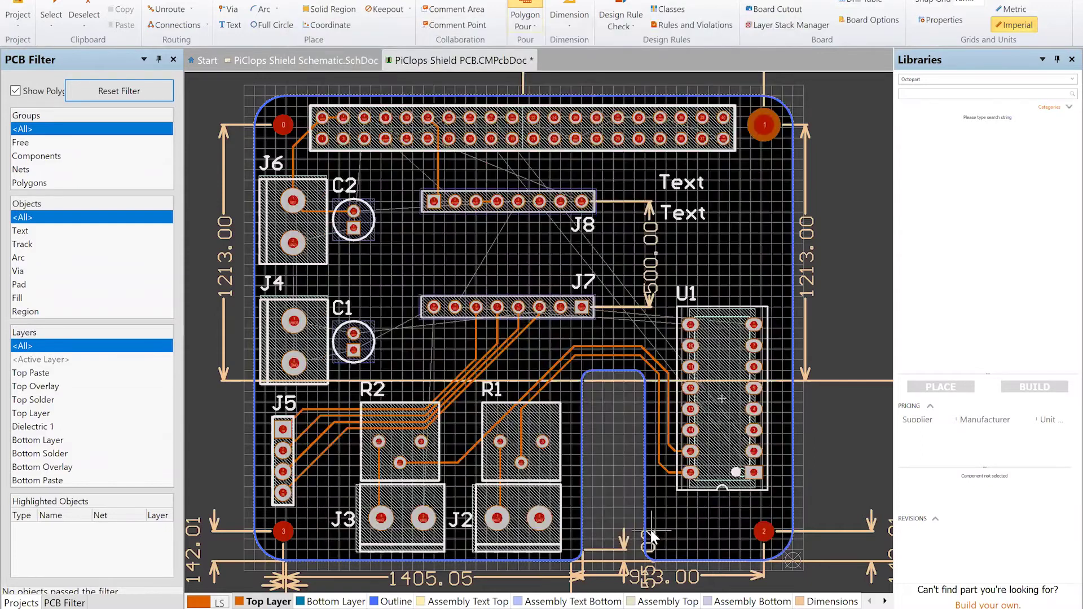
click(653, 539)
Place pour vertices at the top-left, top-right and bottom-right corners, then down into the notch.
click(255, 97)
click(790, 95)
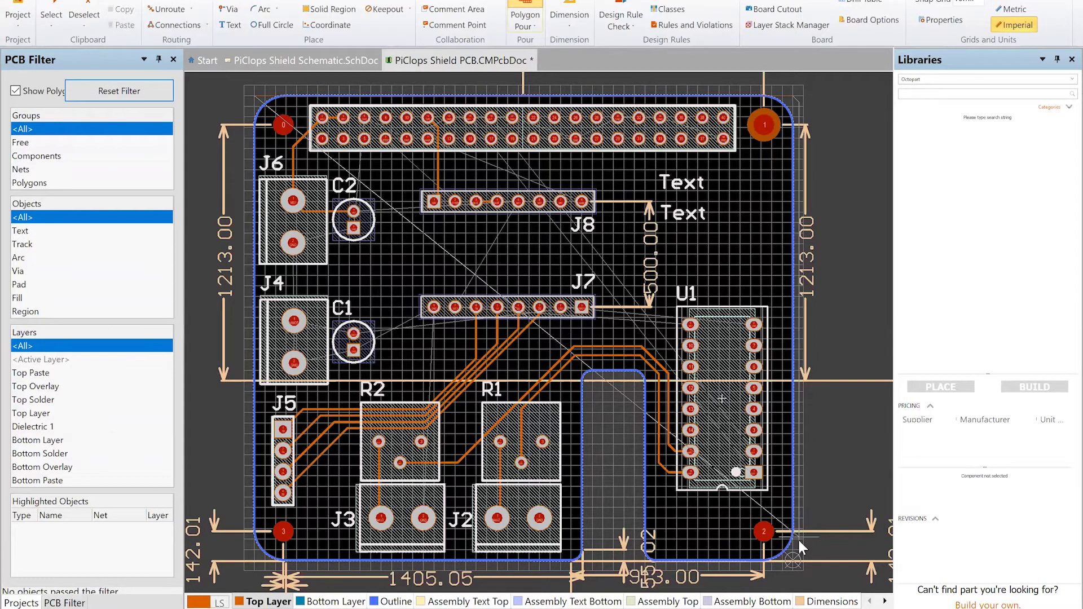
click(790, 559)
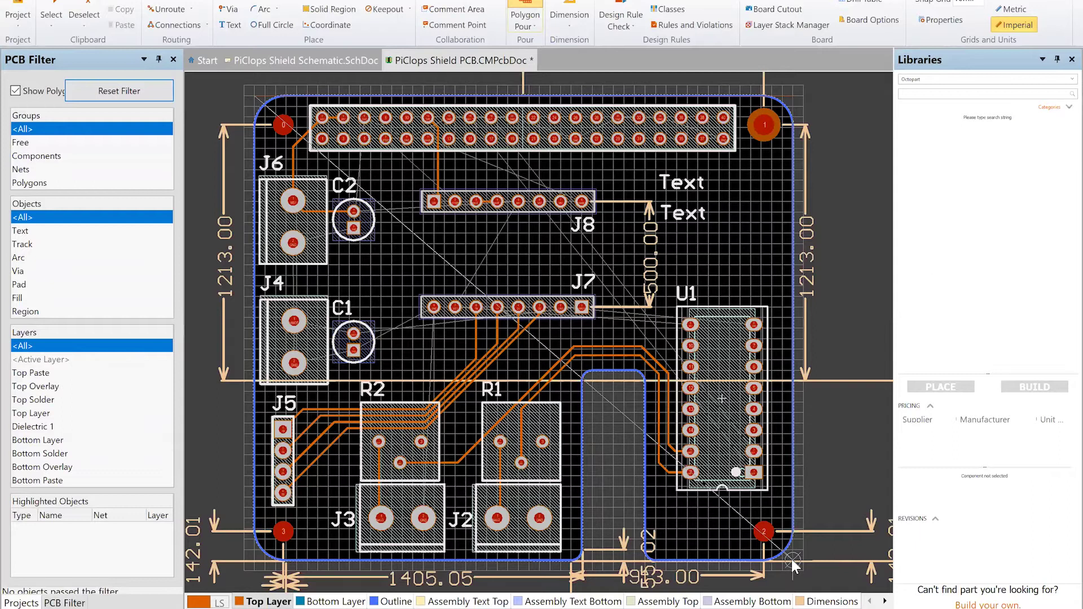
click(642, 561)
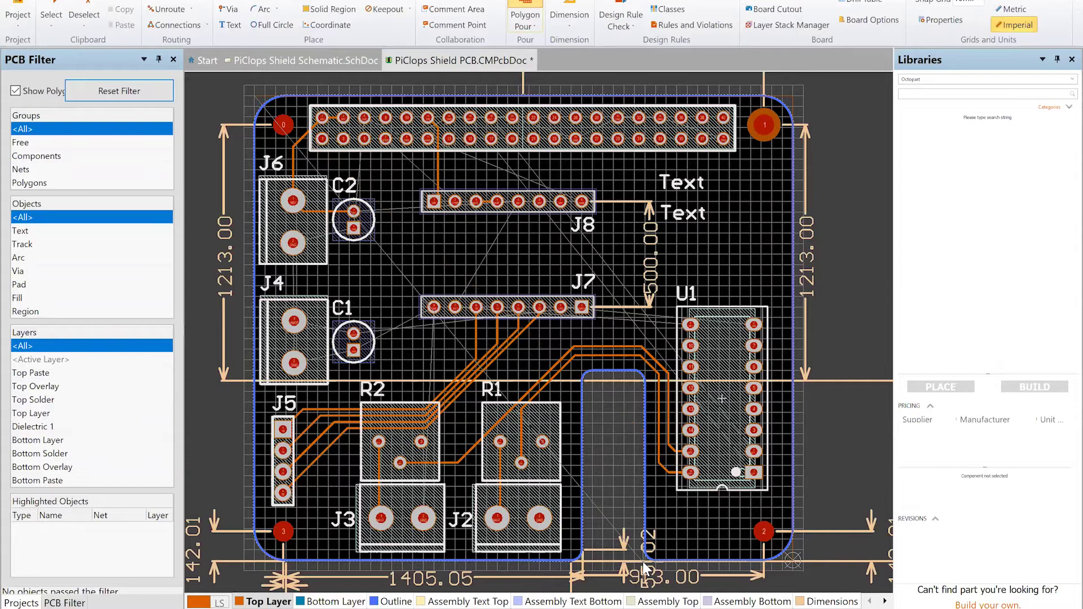
click(645, 382)
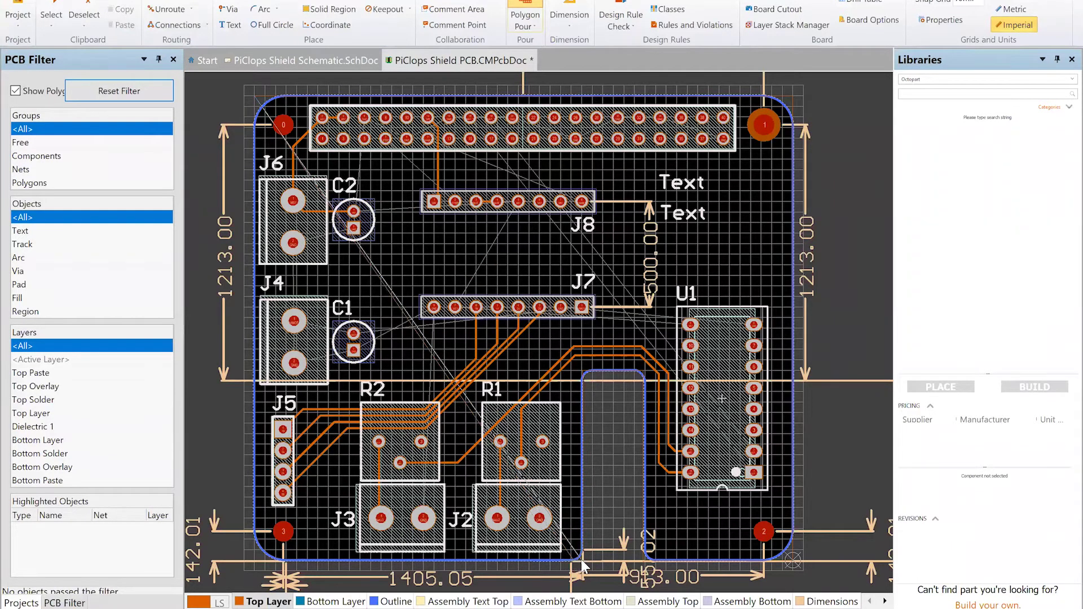
Close the pour outline near the bottom-left corner so GND copper floods around the notch.
ctrl+scroll(580, 561, up, 6)
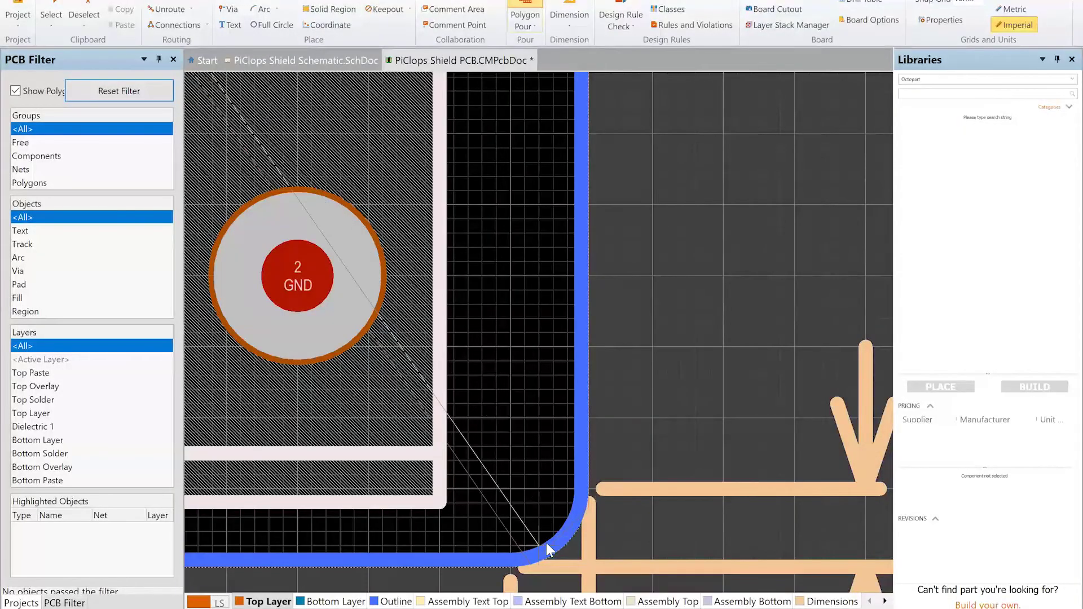
ctrl+scroll(546, 543, down, 5)
ctrl+scroll(546, 543, down, 4)
shift+scroll(546, 542, up, 2)
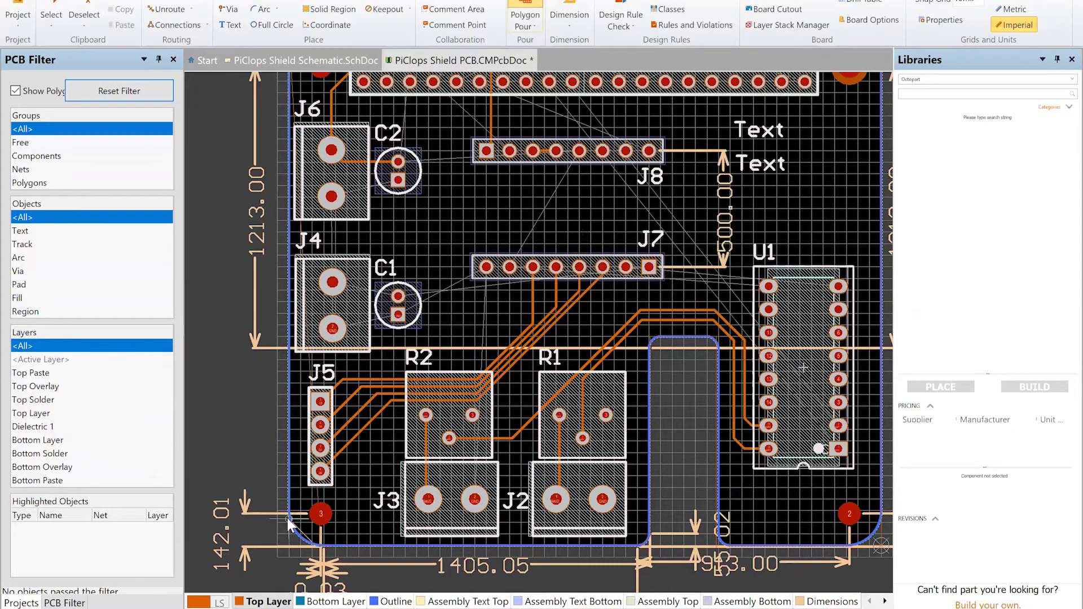
drag(286, 518, 265, 399)
click(264, 397)
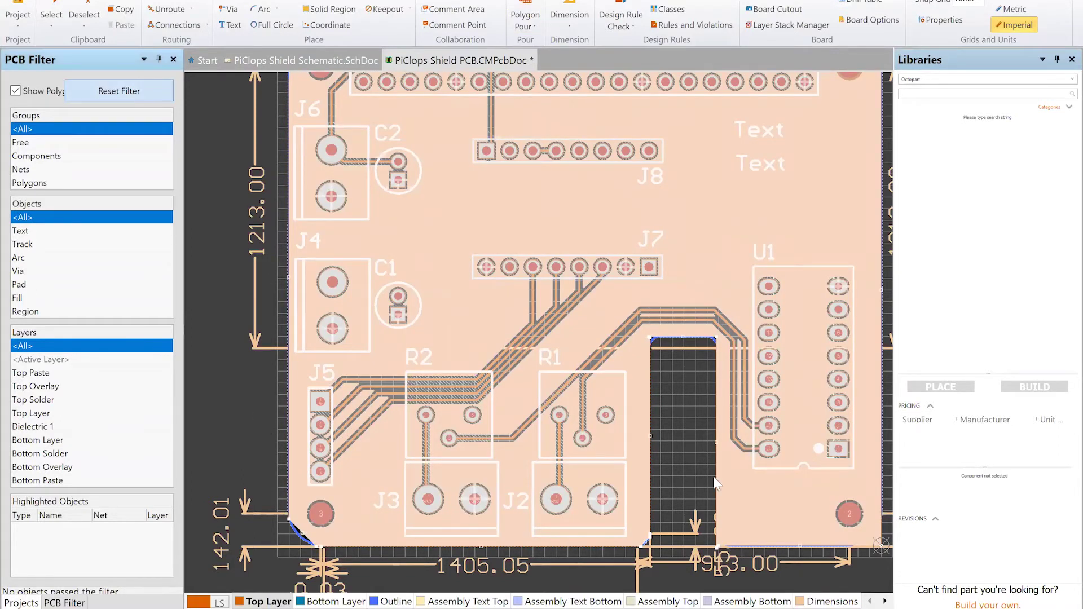
click(677, 407)
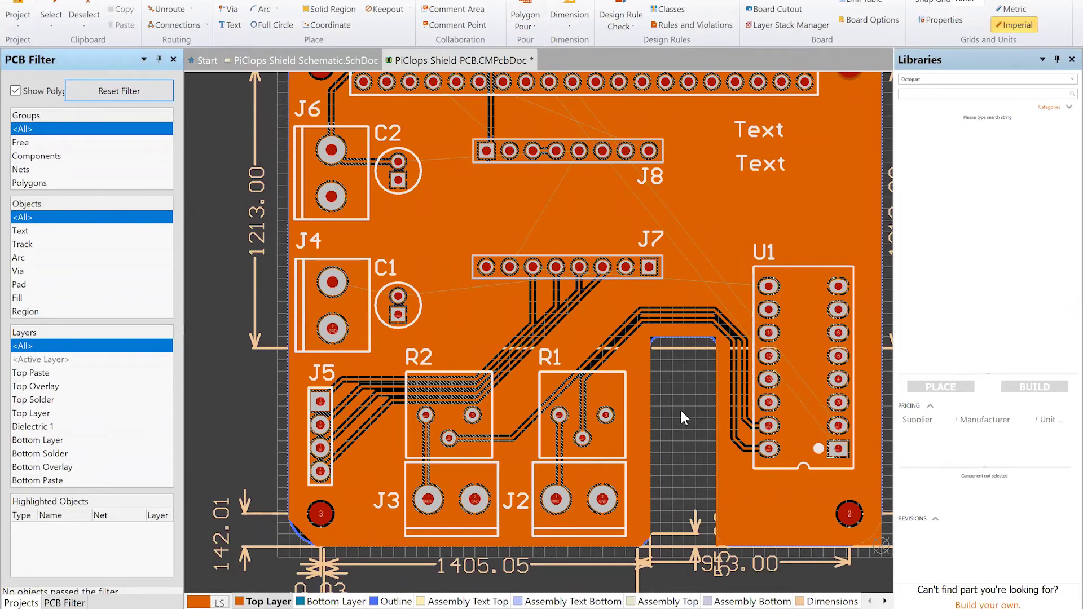
ctrl+scroll(679, 408, down, 3)
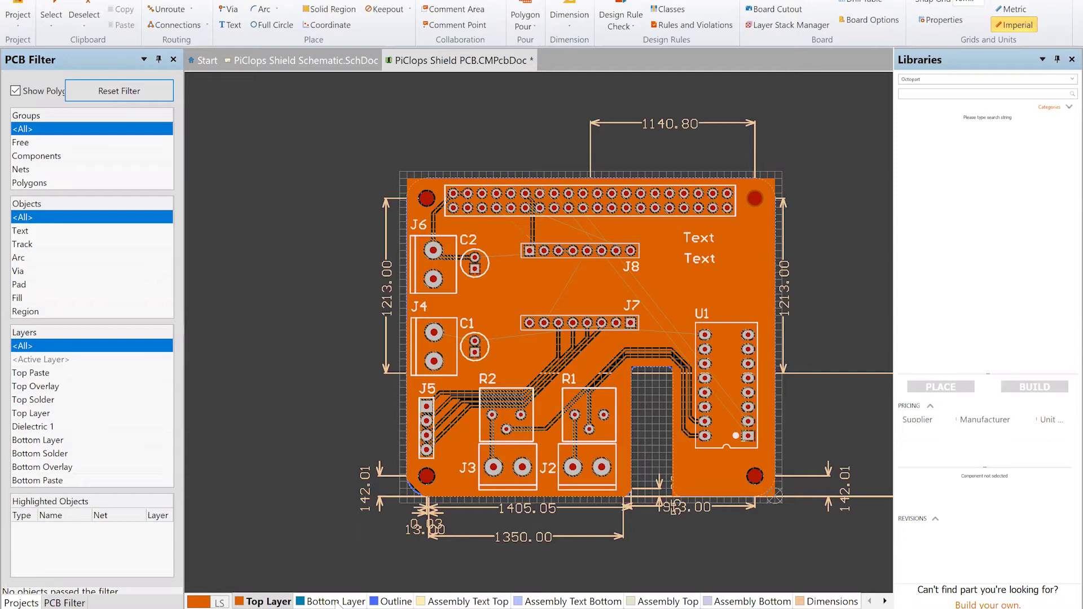
Switch the active layer to Outline using the layer tab below the canvas.
click(393, 602)
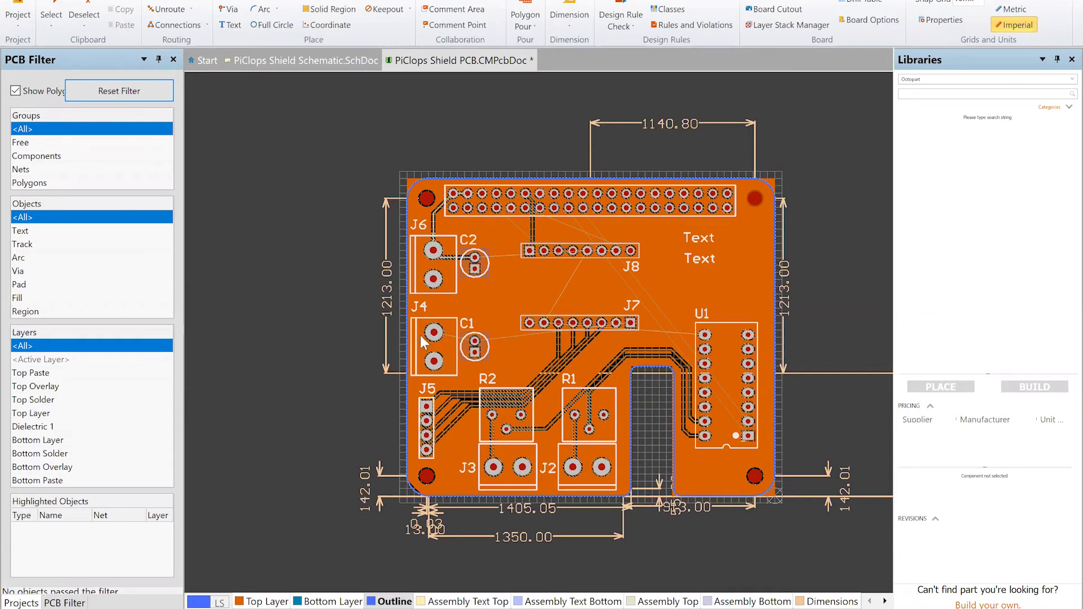
key(3)
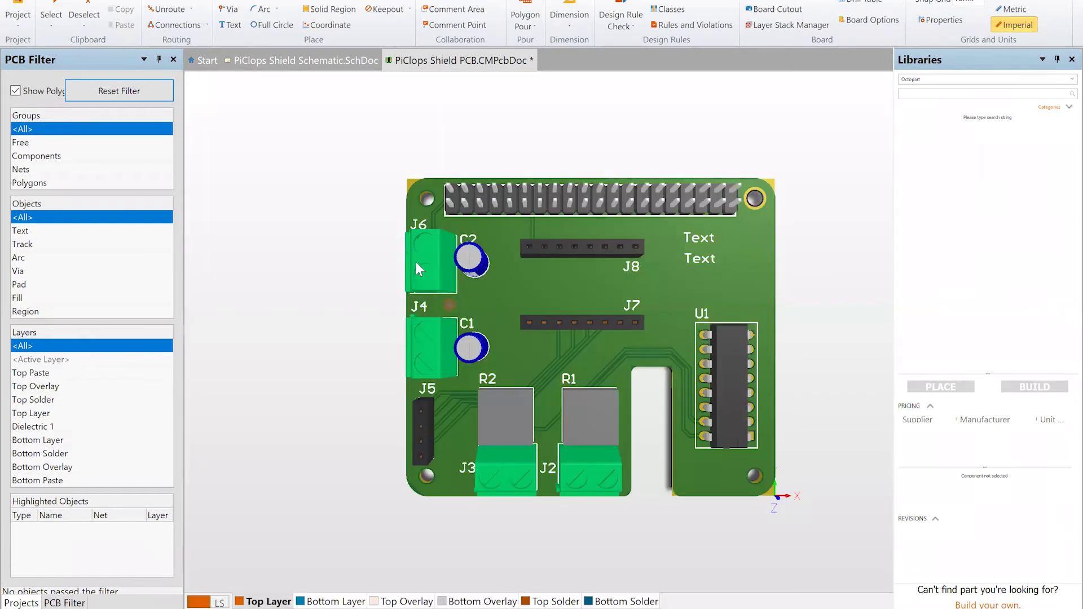
shift+right_drag(405, 317, 371, 291)
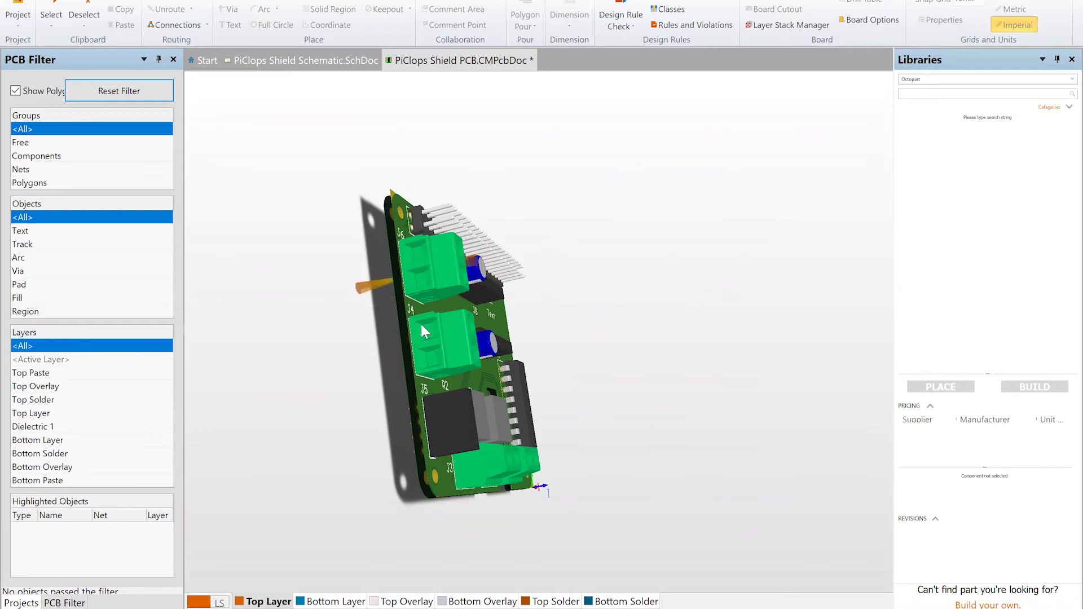
key(0)
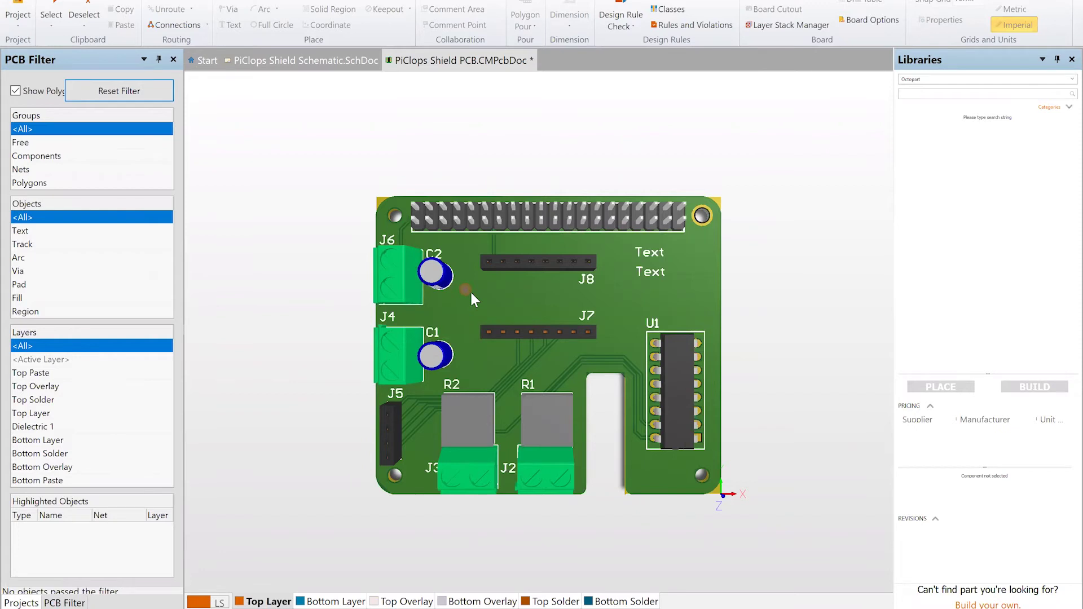
key(2)
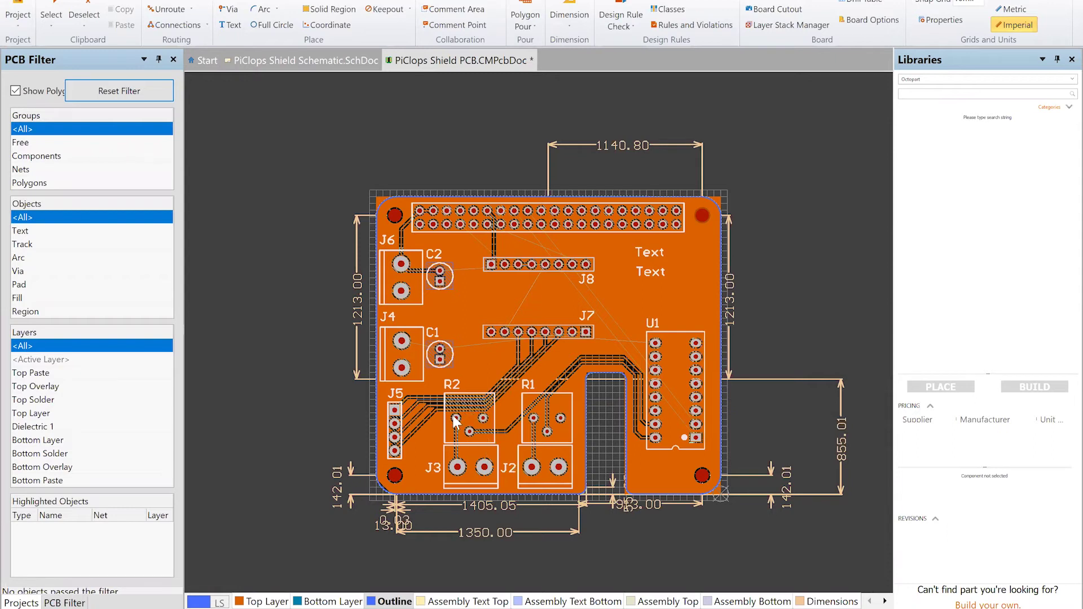
key(3)
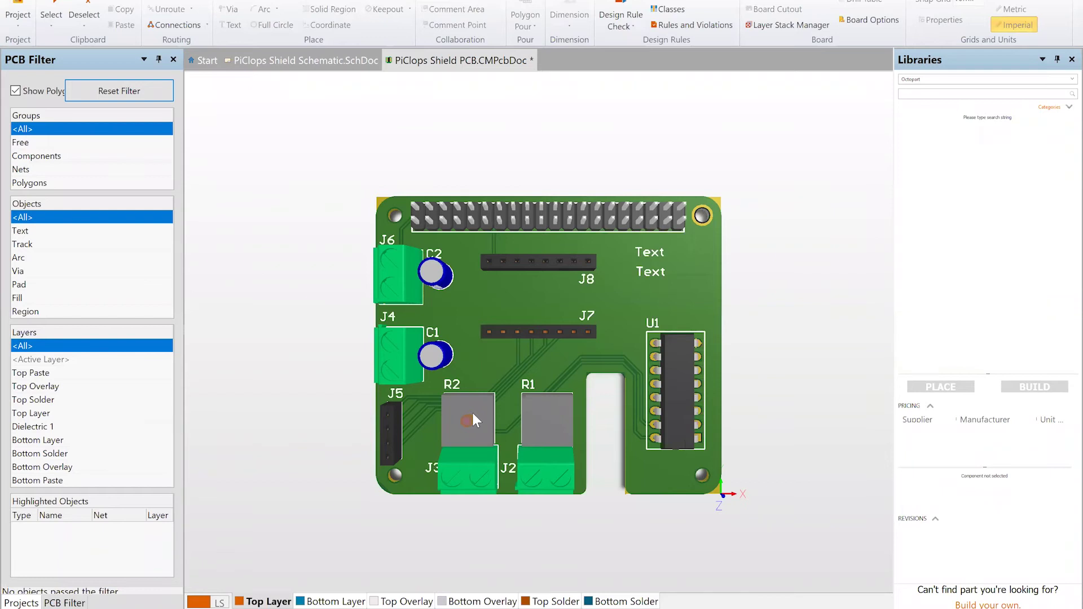
key(2)
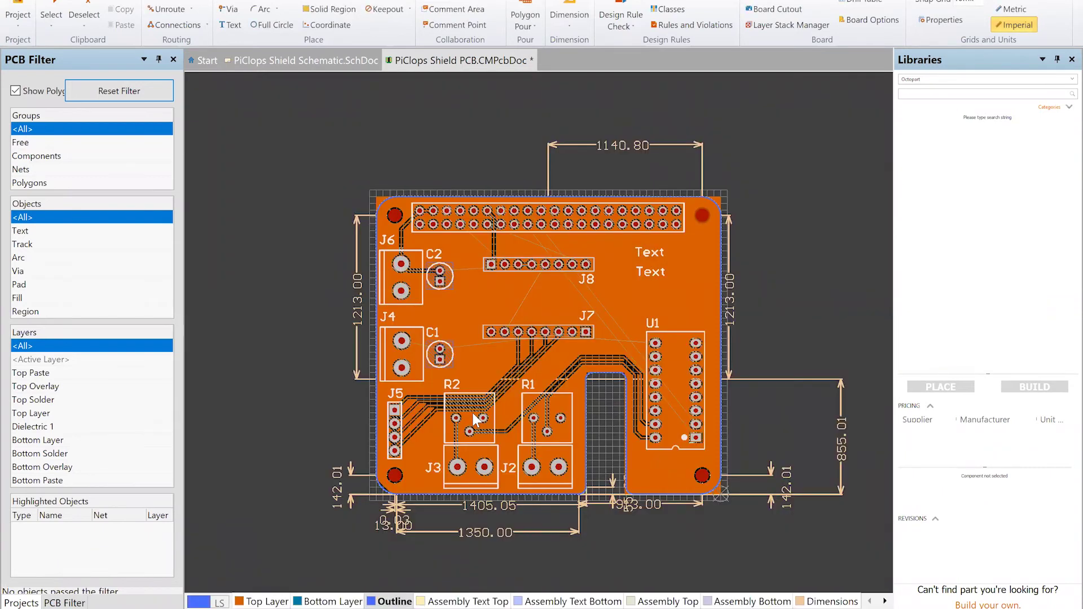